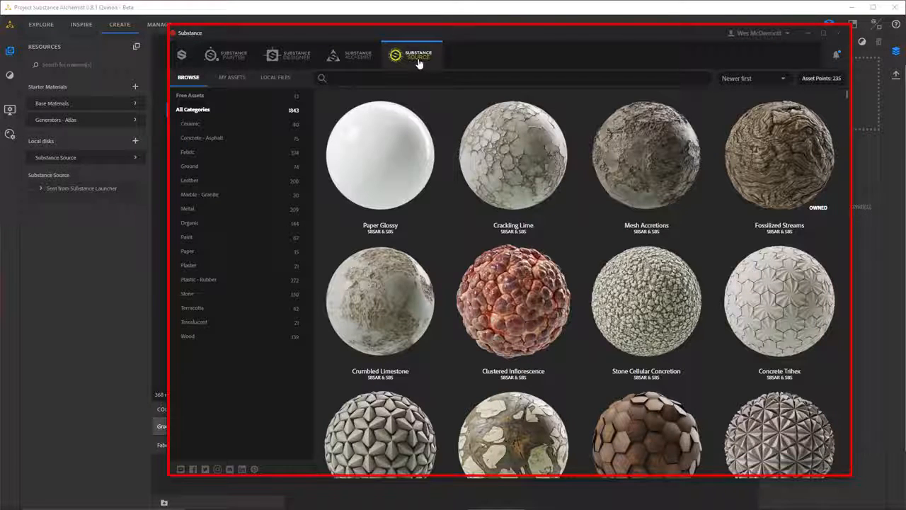
Step: Search Substance Source for slate, send the Raw Slate material to Project Alchemist and return there
left_click(334, 78)
type("slate")
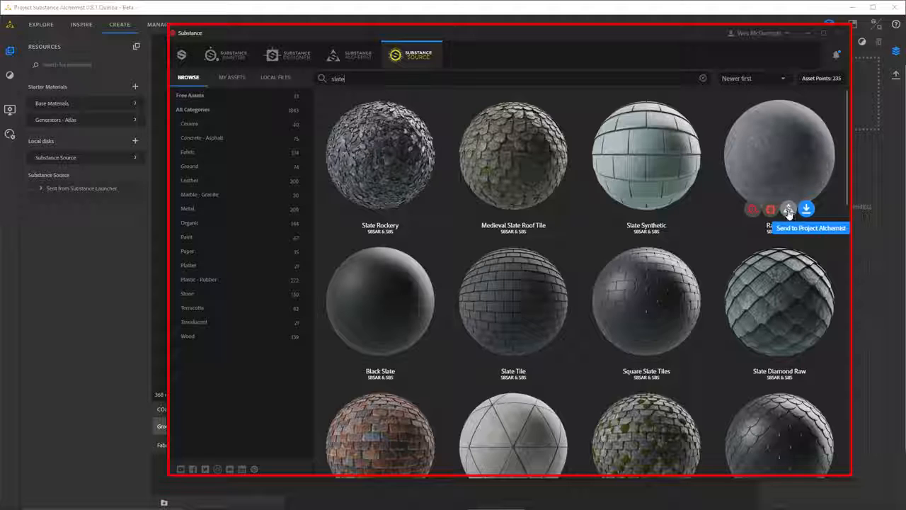
left_click(788, 210)
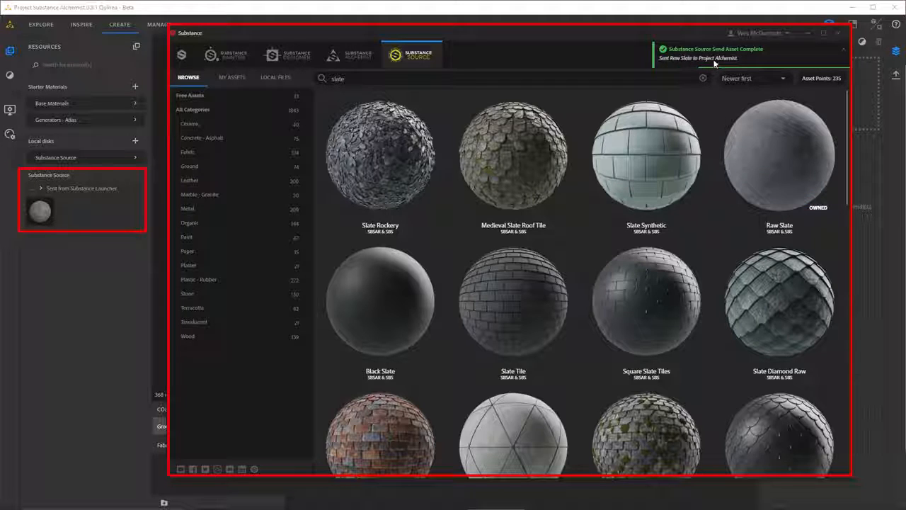
left_click(807, 35)
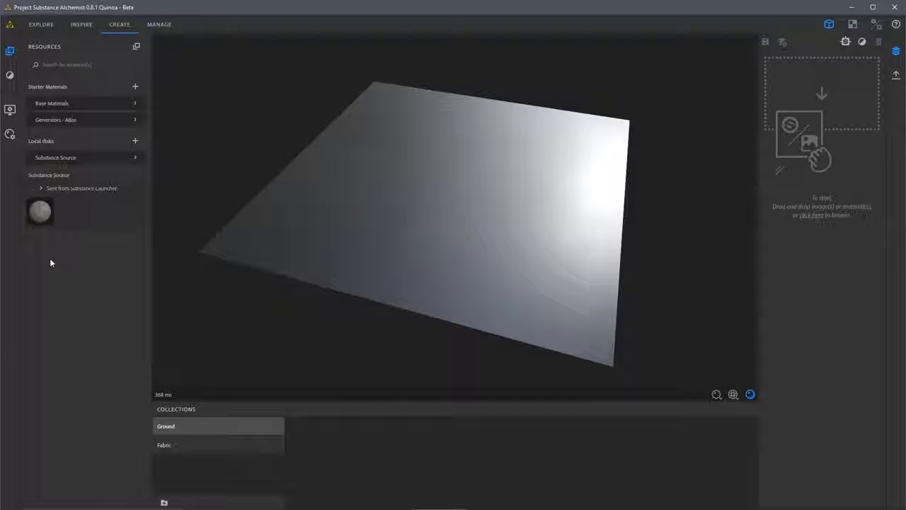
Step: Add Raw Slate as the base layer and apply a Pavement Pattern filter over it
left_click_drag(39, 211, 833, 53)
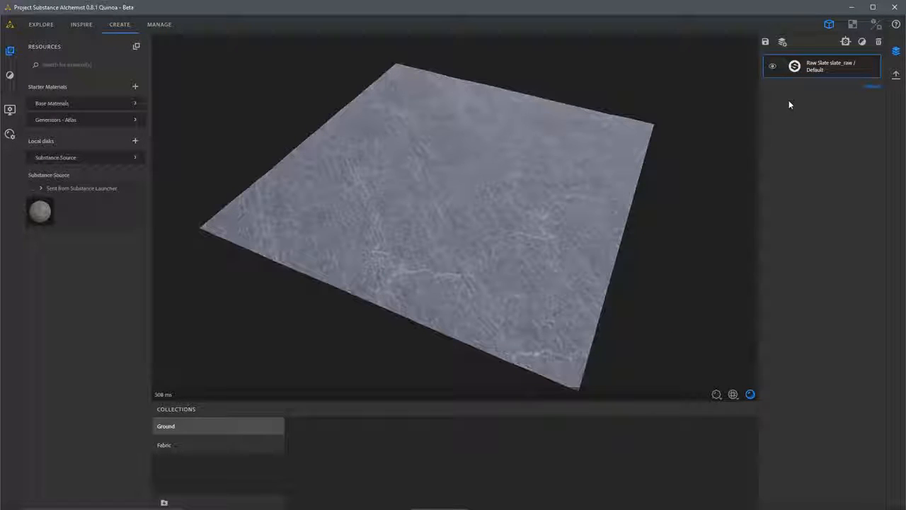
left_click(860, 42)
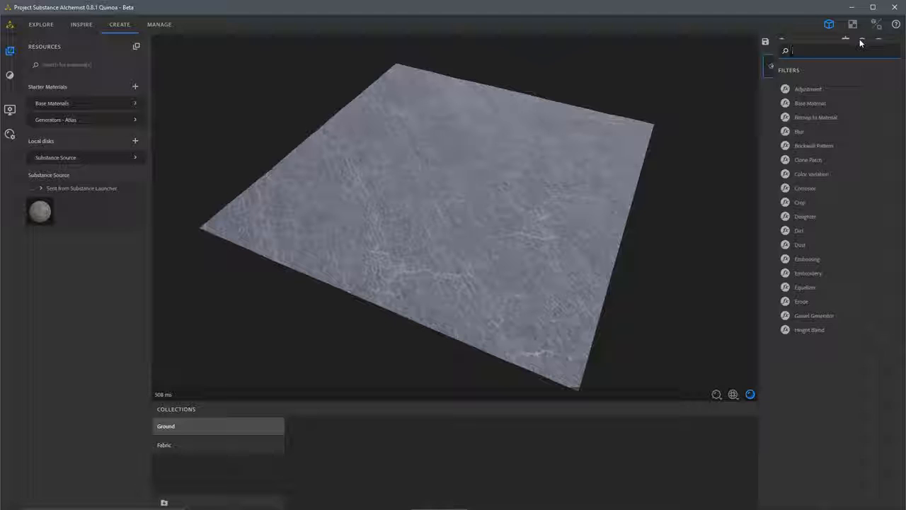
type("pave")
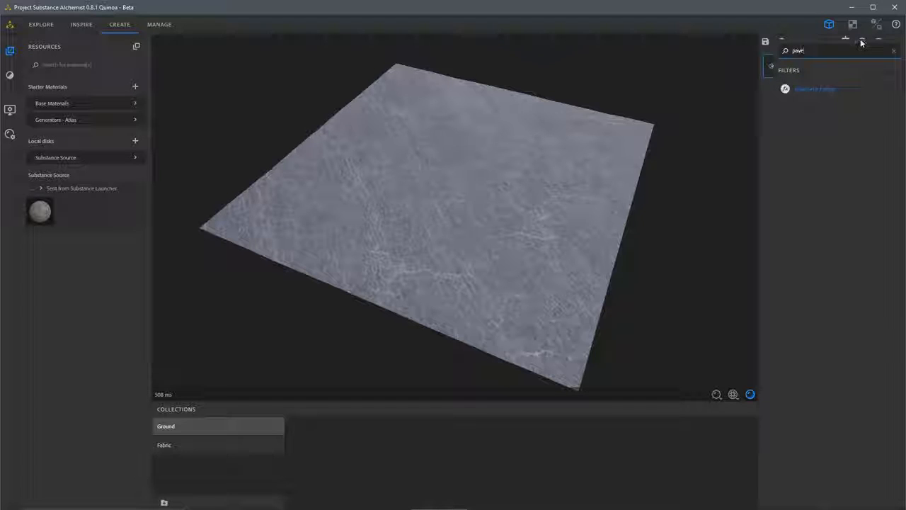
left_click(805, 89)
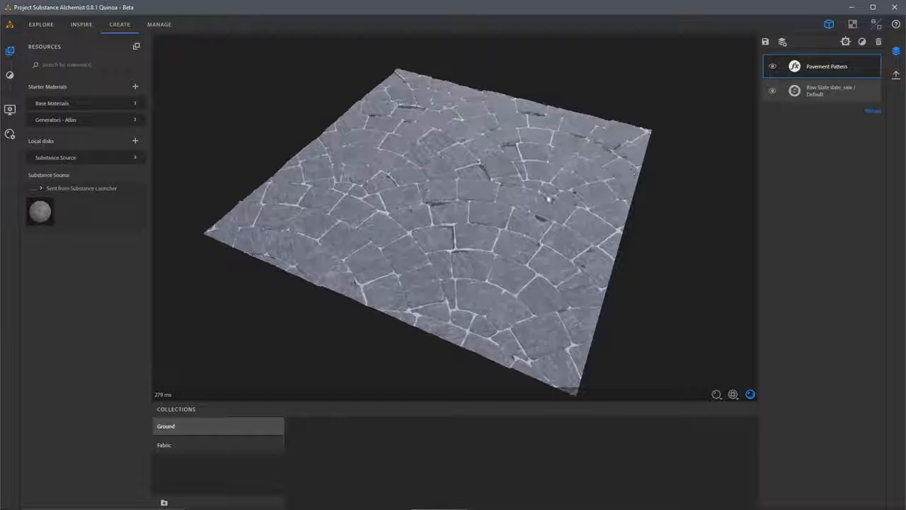
Step: Set the pavement's pattern type to Brush Rock, with brick spacing 0.84 and joint height 0
left_click(837, 72)
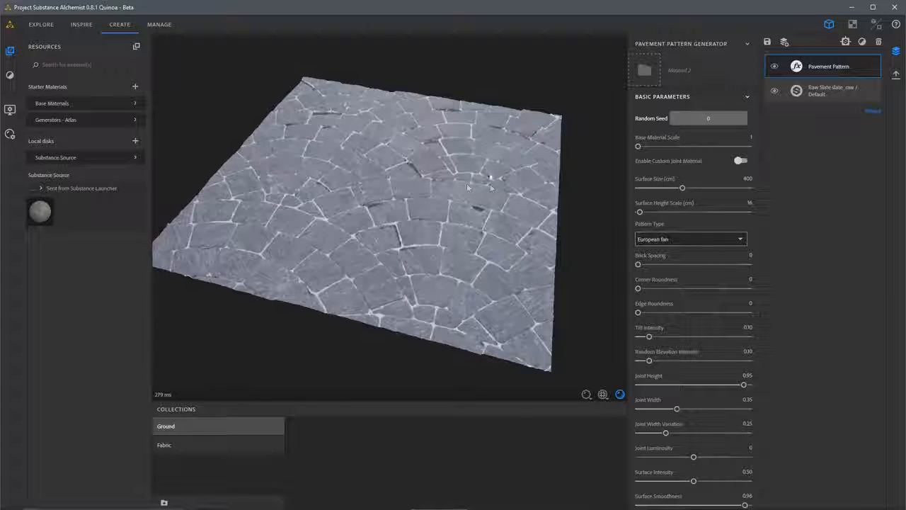
left_click(689, 238)
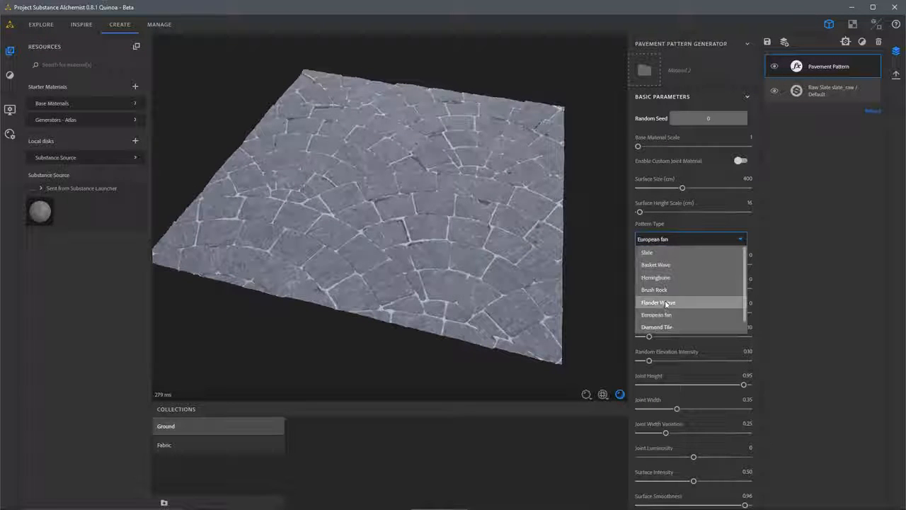
left_click(658, 289)
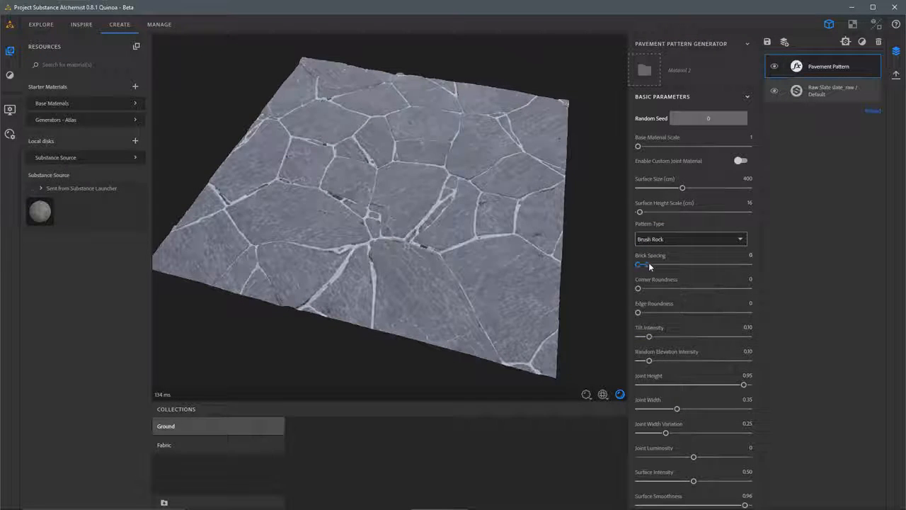
left_click_drag(639, 264, 732, 266)
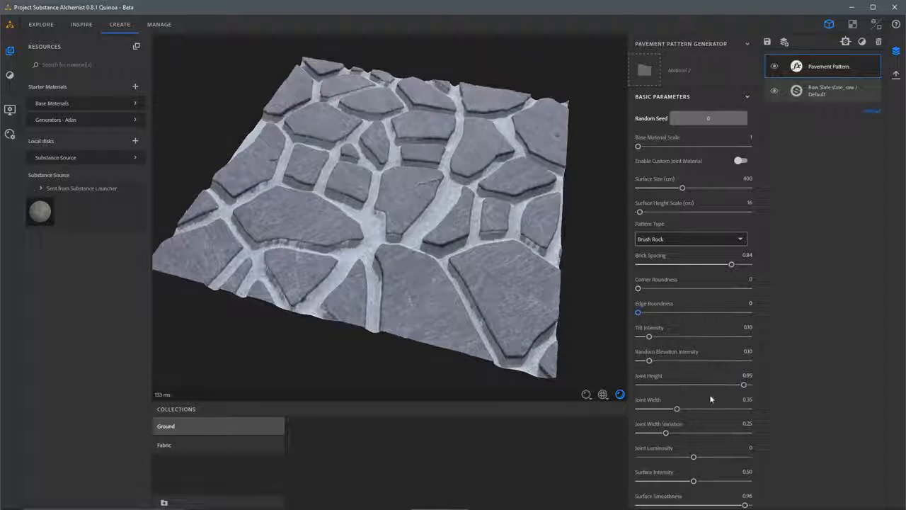
left_click_drag(702, 383, 543, 363)
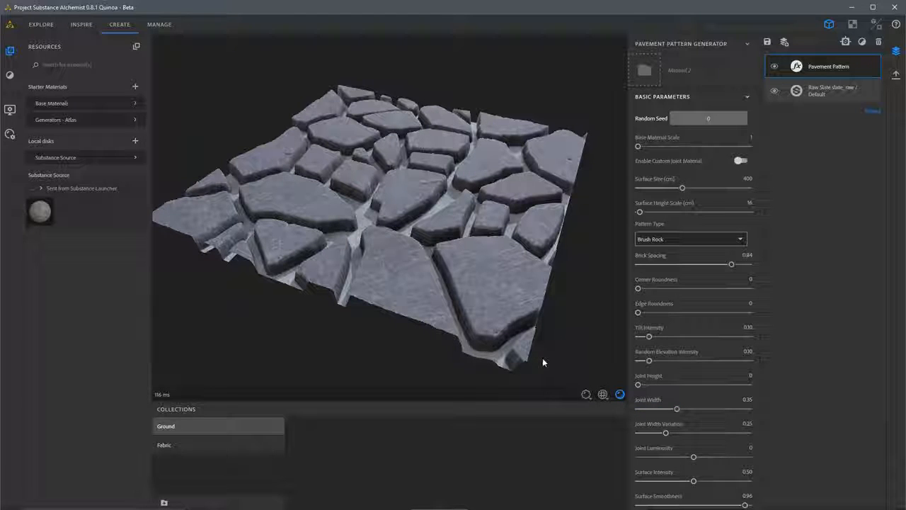
Step: Set the paving stones' tilt intensity to 0.88 and edge roundness to 0.40
left_click_drag(648, 337, 736, 337)
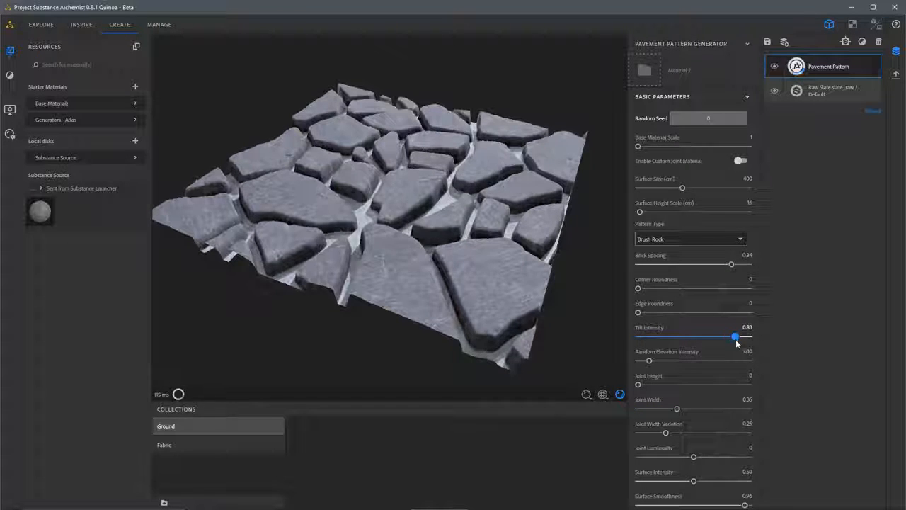
left_click_drag(588, 311, 433, 253)
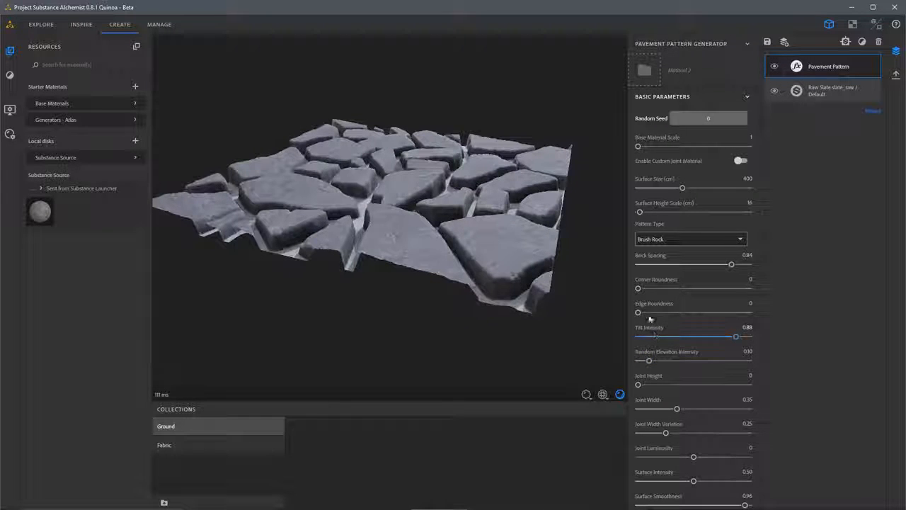
left_click_drag(638, 312, 682, 312)
left_click_drag(506, 276, 502, 281)
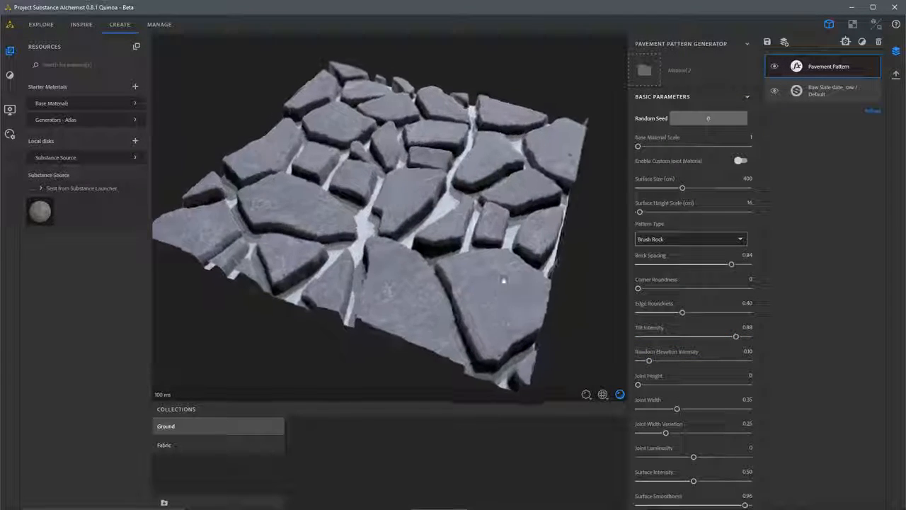
Step: Set the pavement's base material scale to 2 and its surface poke to 0.53
scroll(698, 426, "down", 4)
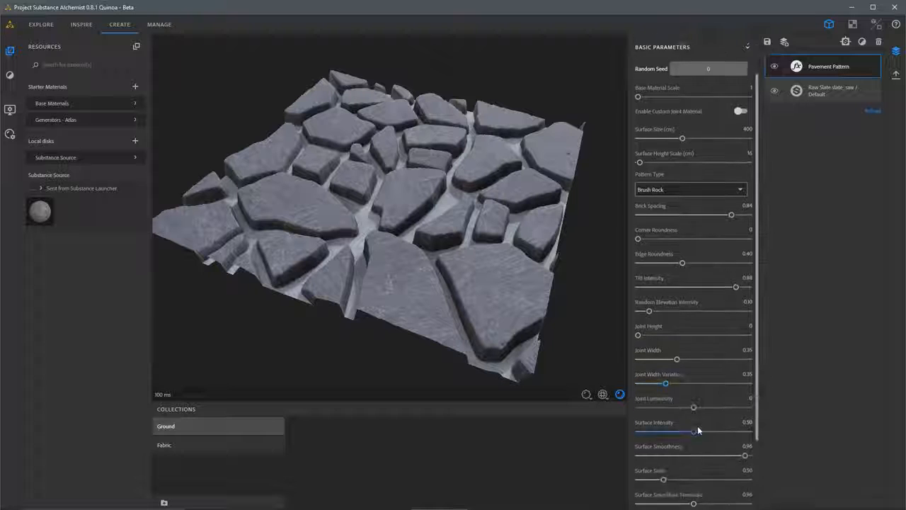
left_click_drag(543, 354, 547, 330)
scroll(687, 243, "up", 4)
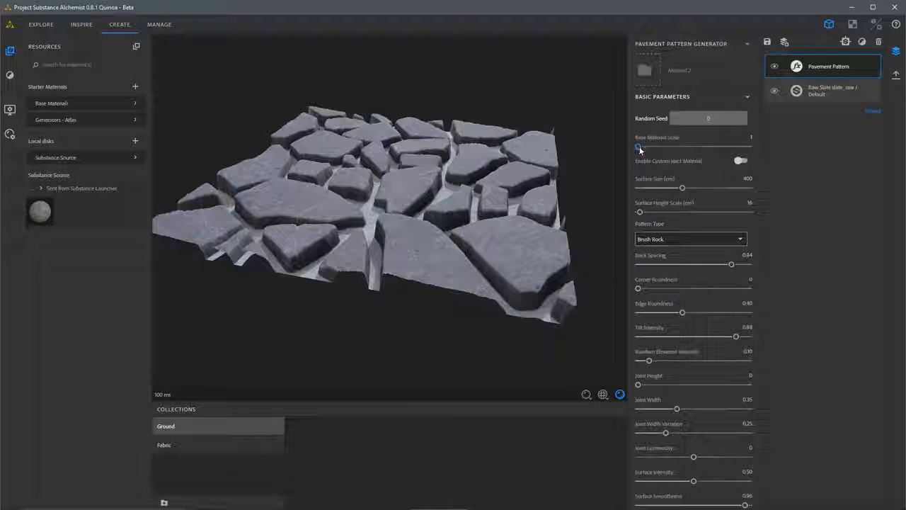
left_click_drag(639, 145, 650, 146)
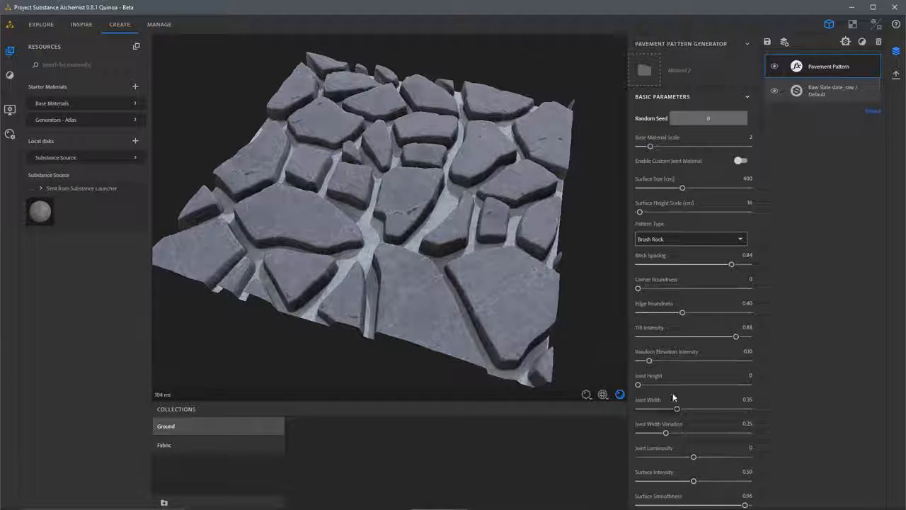
scroll(672, 397, "down", 3)
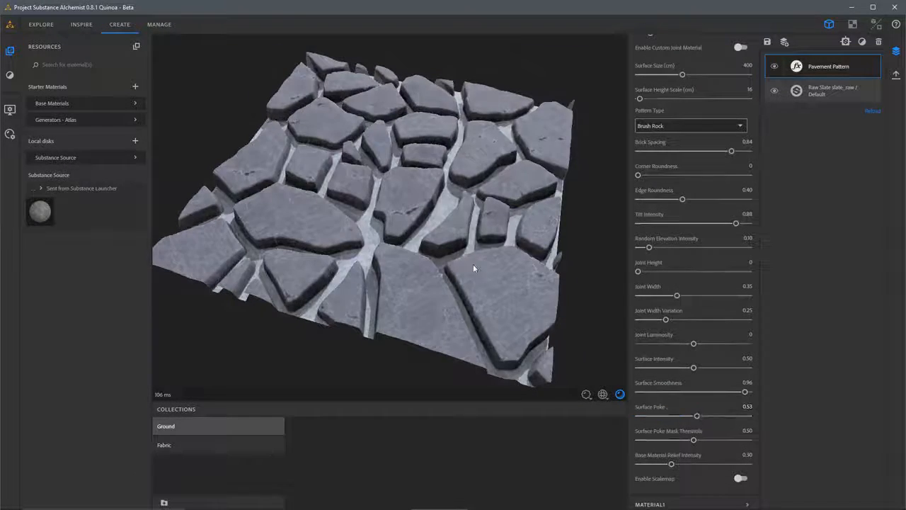
left_click_drag(472, 267, 468, 236)
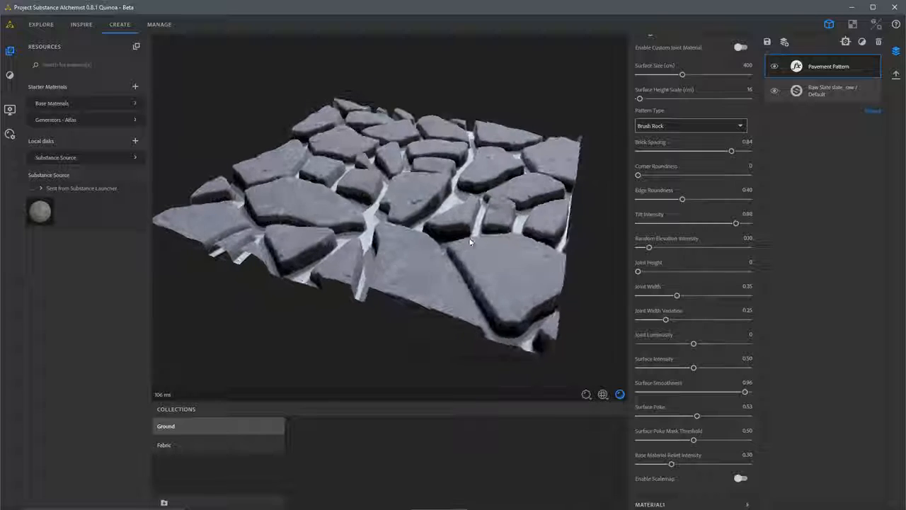
left_click_drag(469, 237, 496, 241)
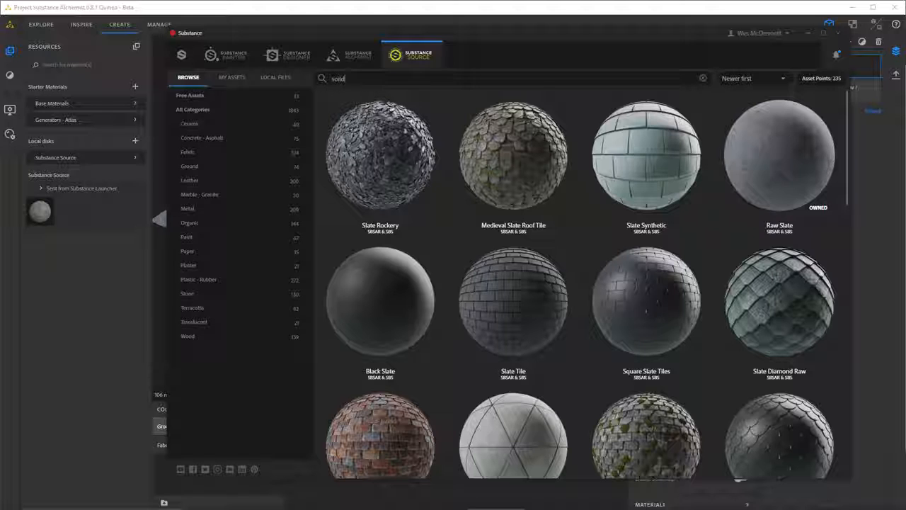
Step: Search Substance Source for soil, send Forest Soil With Roots to Project Alchemist and return there
key("Return")
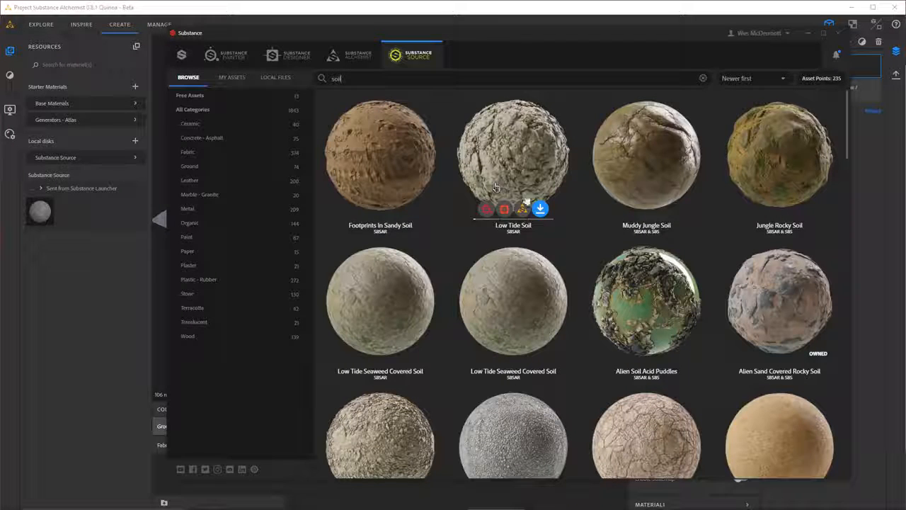
scroll(566, 250, "down", 1)
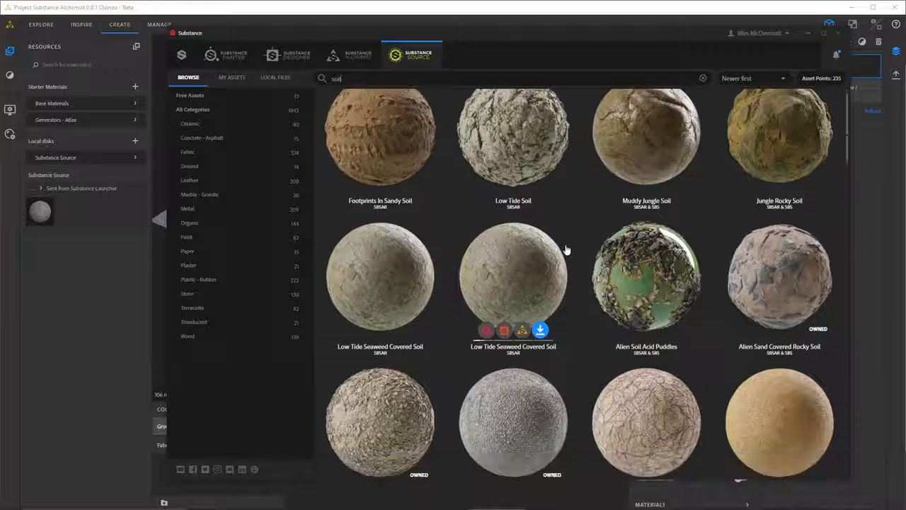
scroll(567, 249, "down", 5)
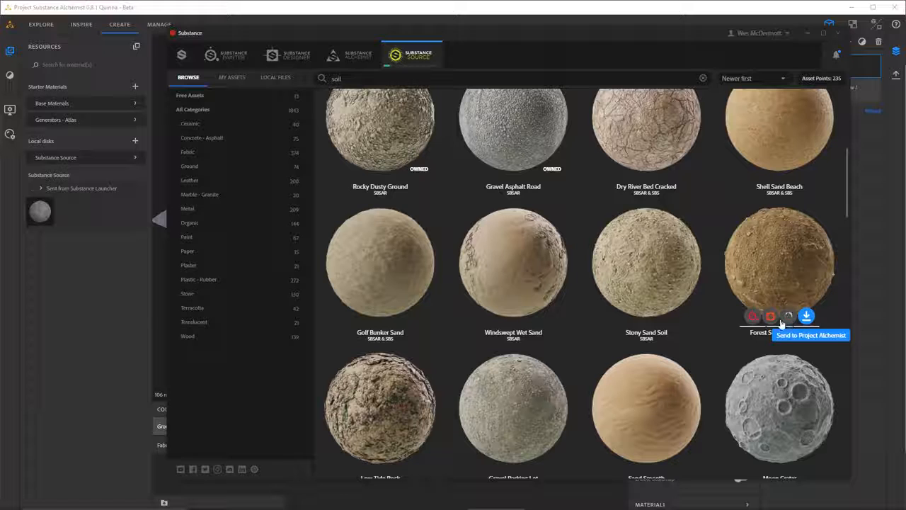
left_click(781, 319)
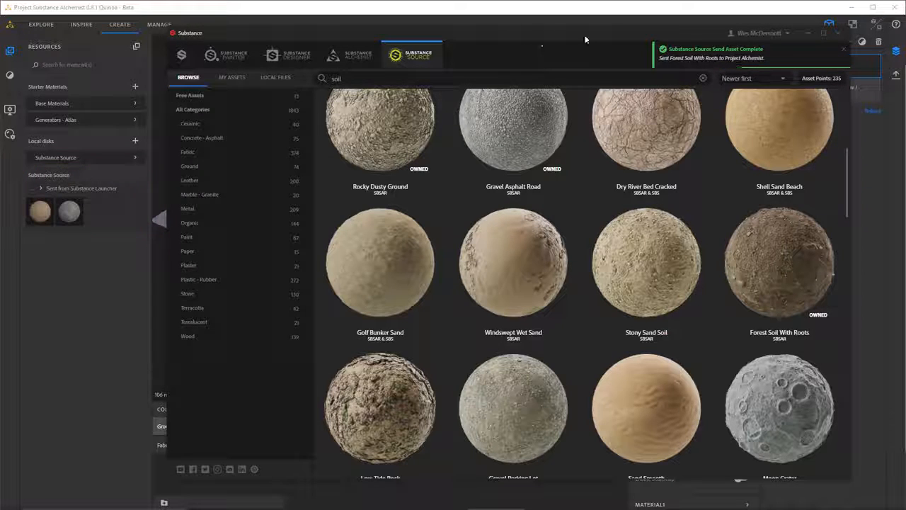
left_click(808, 33)
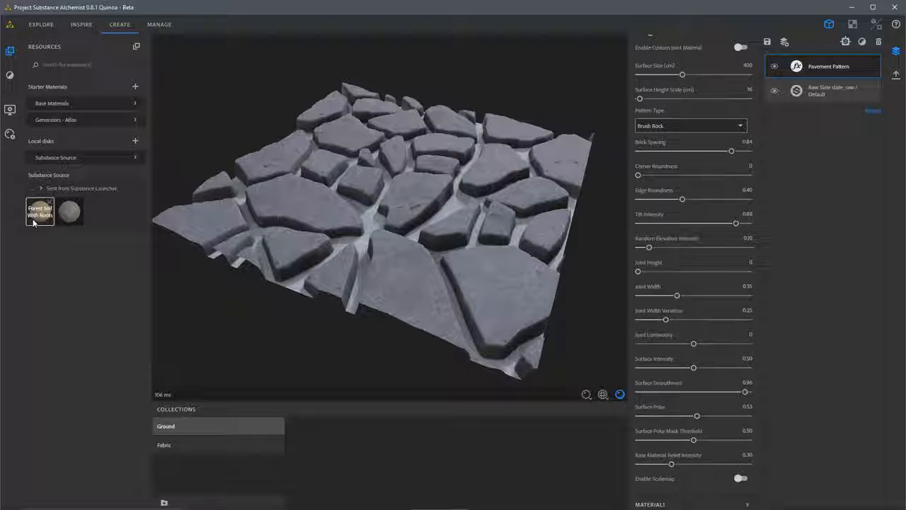
Step: Layer Forest Soil With Roots over the pavement and set the blend's contrast to 1, height offset to 0.31 and bottom material color match to 0.48
left_click_drag(34, 212, 400, 175)
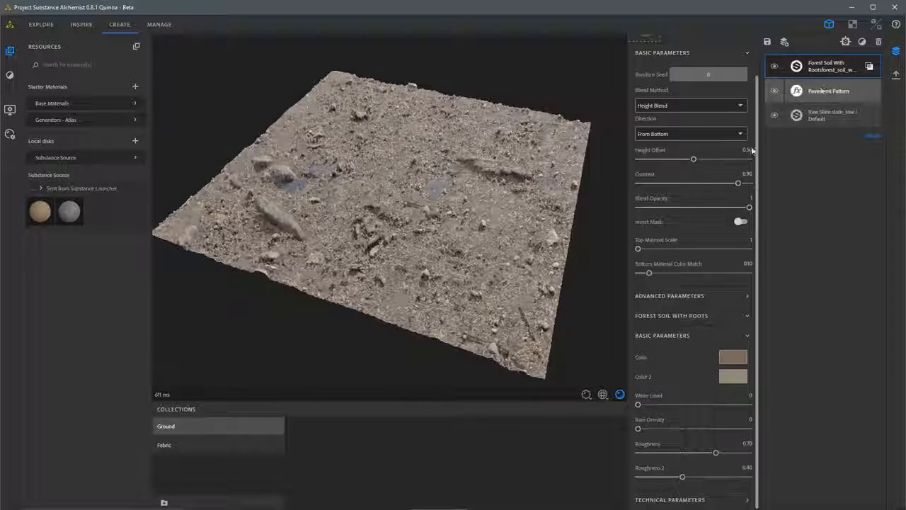
left_click_drag(738, 183, 750, 184)
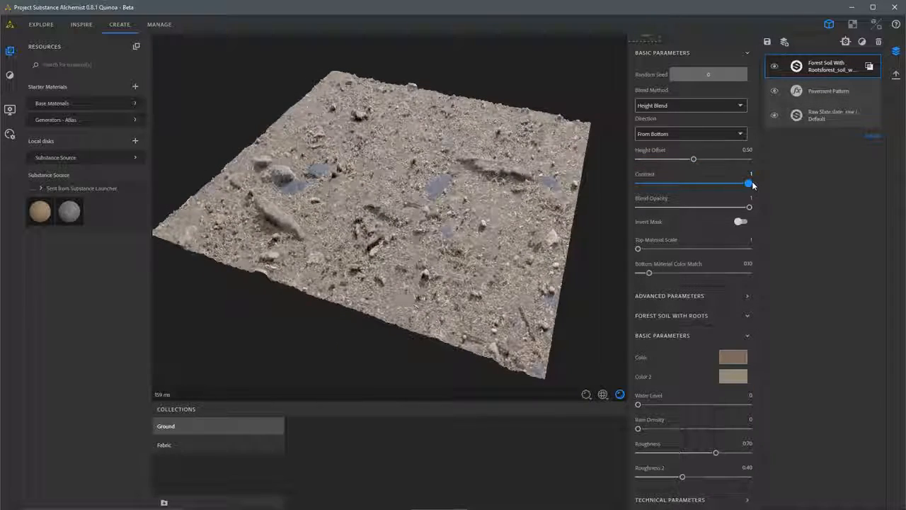
left_click_drag(693, 159, 674, 159)
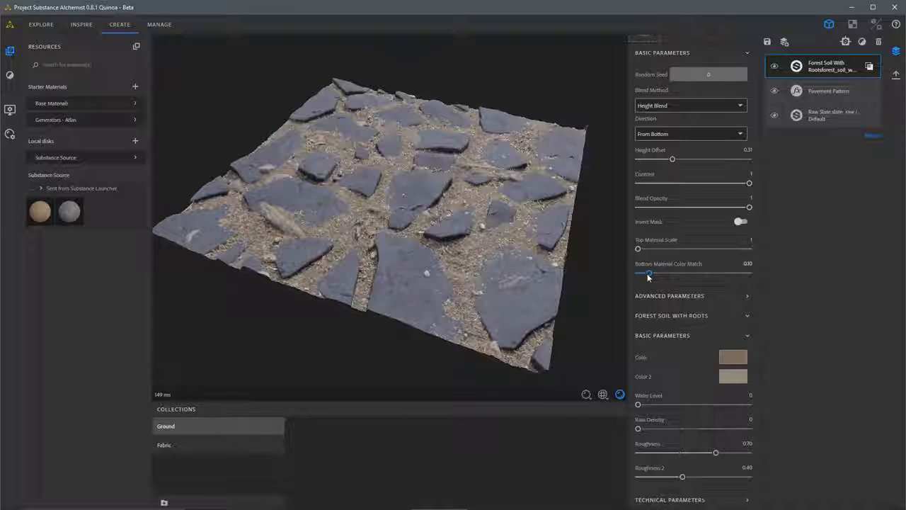
left_click_drag(650, 274, 691, 275)
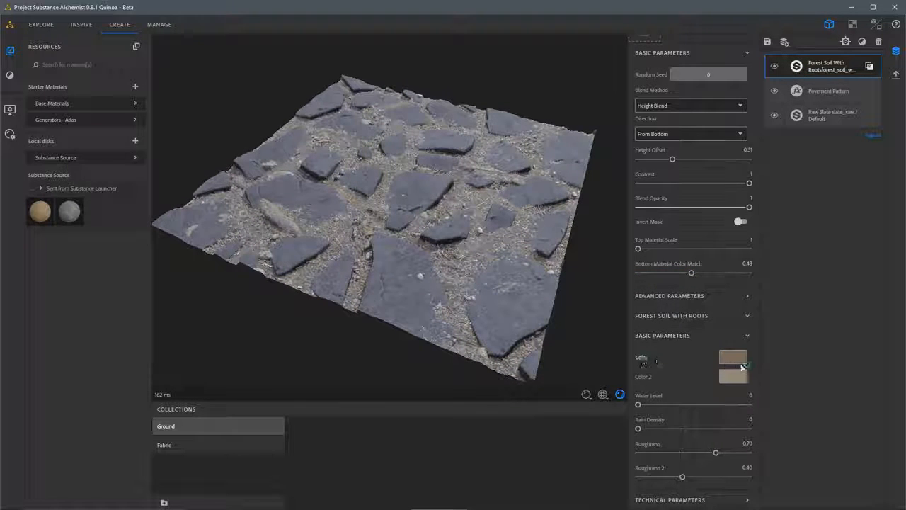
Step: Darken the forest soil's first color to the brown #55493c
left_click(729, 359)
left_click_drag(721, 224, 720, 234)
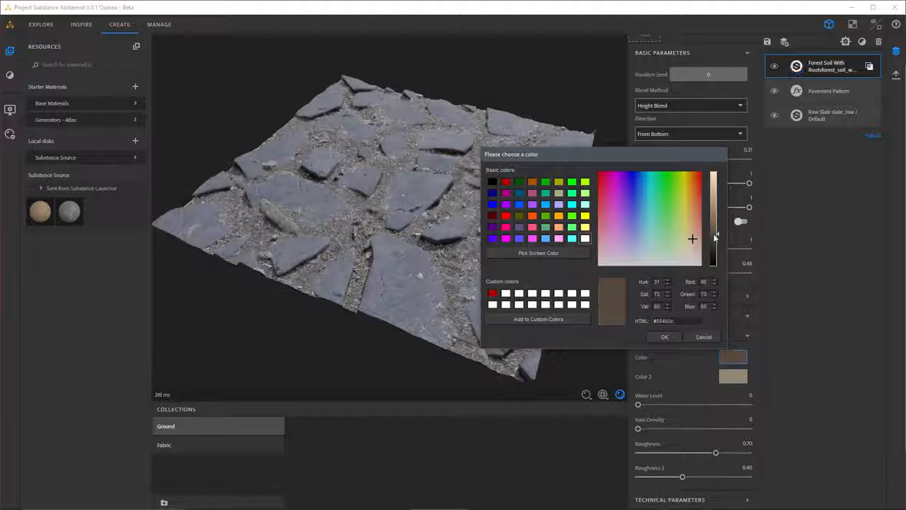
left_click(665, 337)
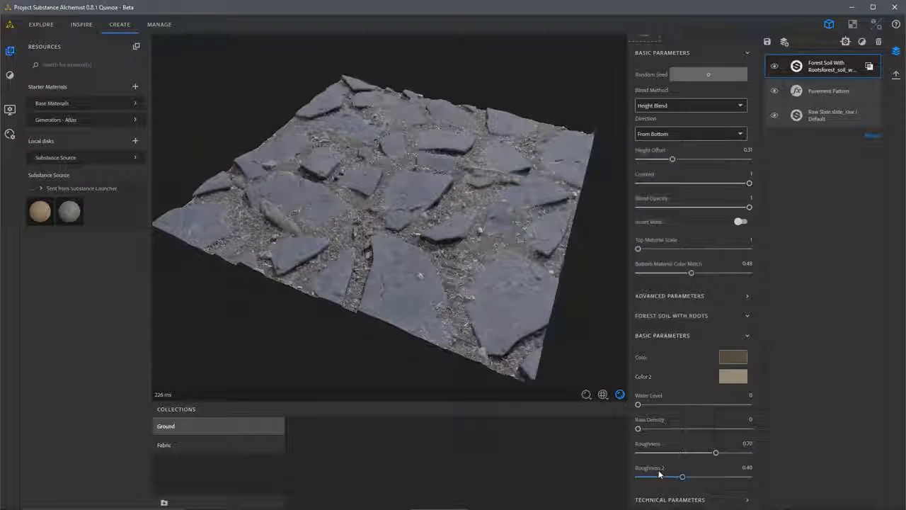
Step: Set the forest soil's luminosity to 0.52 and slightly raise its contrast in the technical parameters
left_click(654, 499)
scroll(669, 439, "down", 3)
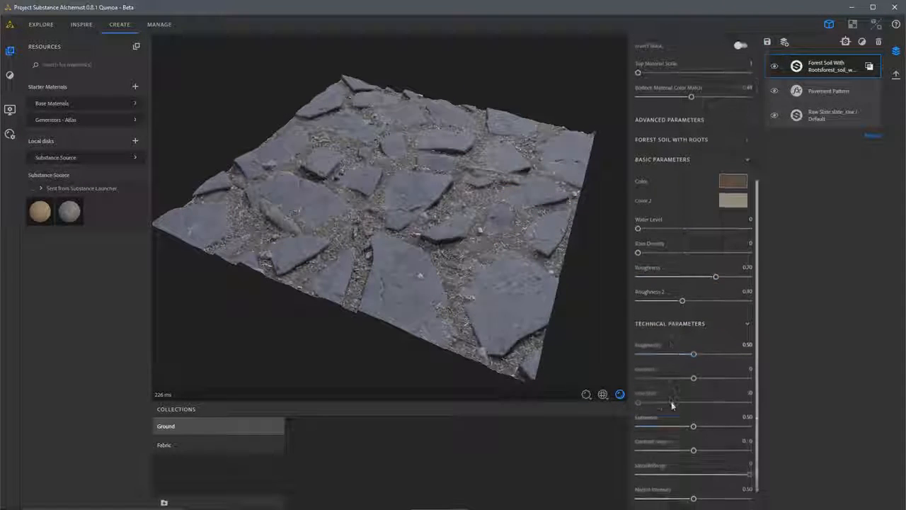
left_click_drag(693, 378, 702, 377)
left_click_drag(693, 353, 696, 352)
left_click_drag(619, 347, 614, 263)
Step: Enable Add Height Adjustment in the advanced blend parameters of the forest soil layer
scroll(672, 256, "up", 1)
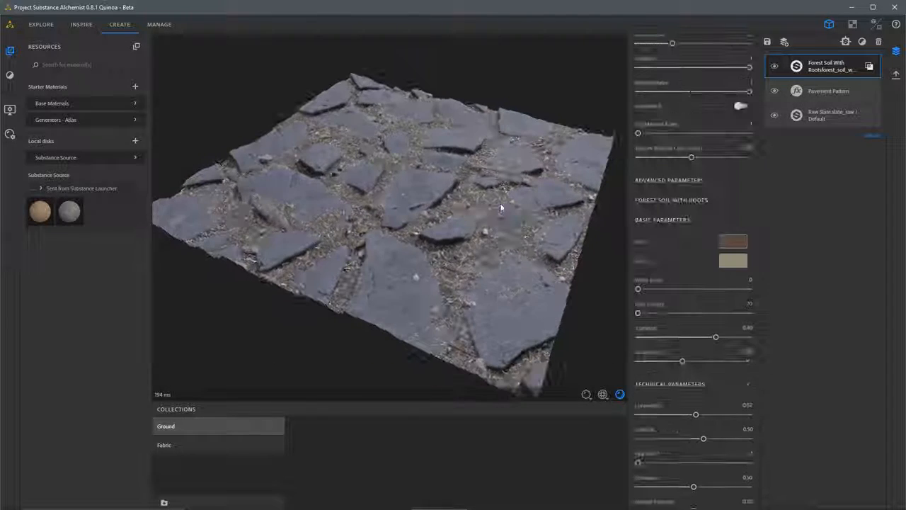
left_click(662, 181)
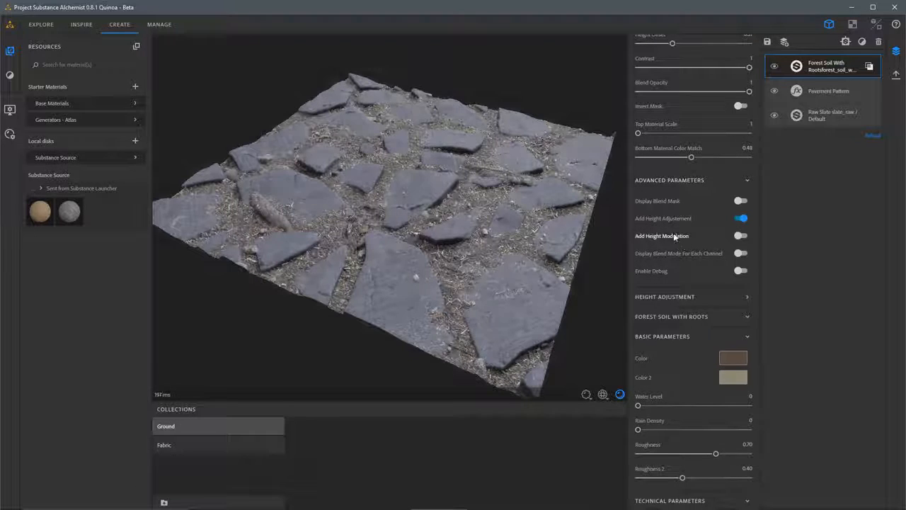
Step: Set the forest soil layer's smooth detail elevation to 0.29 and sharp detail elevation to 0.25 in its height adjustment
left_click(666, 297)
left_click_drag(511, 280, 494, 273)
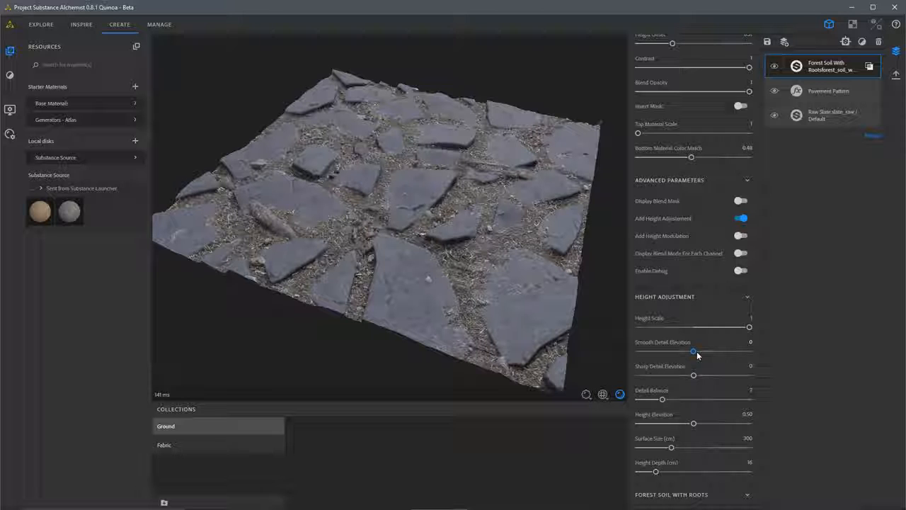
left_click_drag(705, 354, 706, 376)
left_click_drag(574, 244, 501, 236)
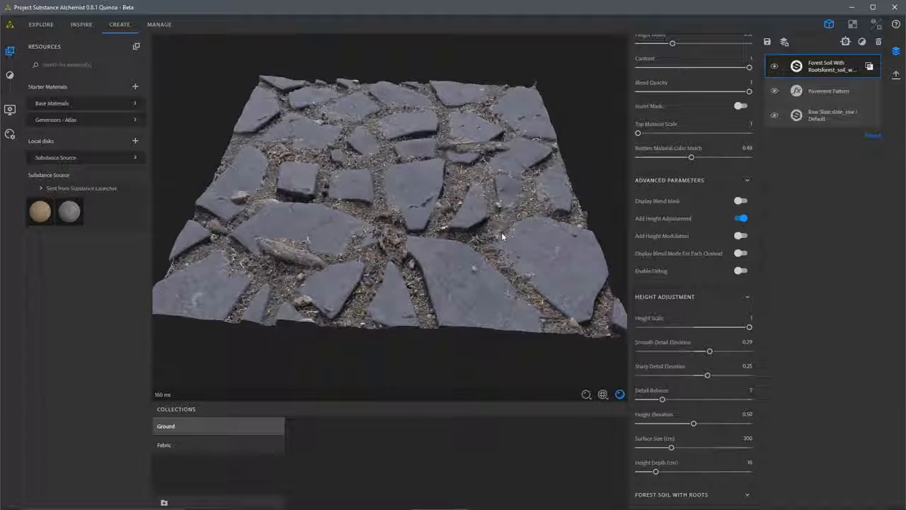
mouse_move(549, 187)
left_mouse_down()
mouse_move(464, 254)
mouse_move(566, 281)
mouse_move(551, 263)
left_mouse_up()
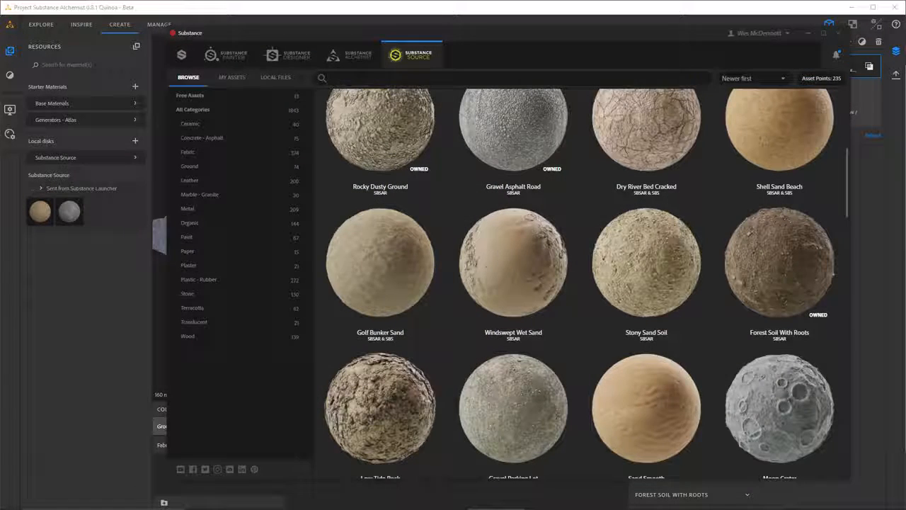
Step: Search Substance Source for pebbles and send Dry Stream Bed Pebbles to Project Alchemist
type("bbles")
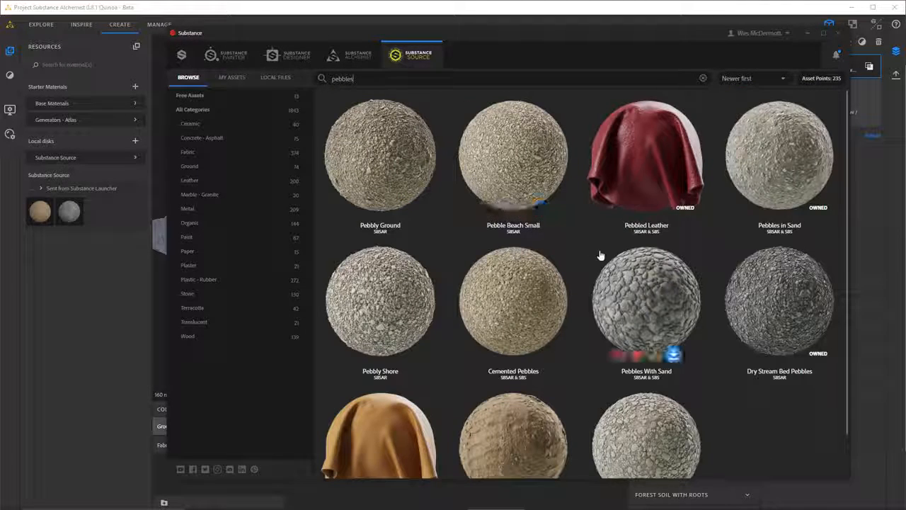
scroll(598, 255, "down", 1)
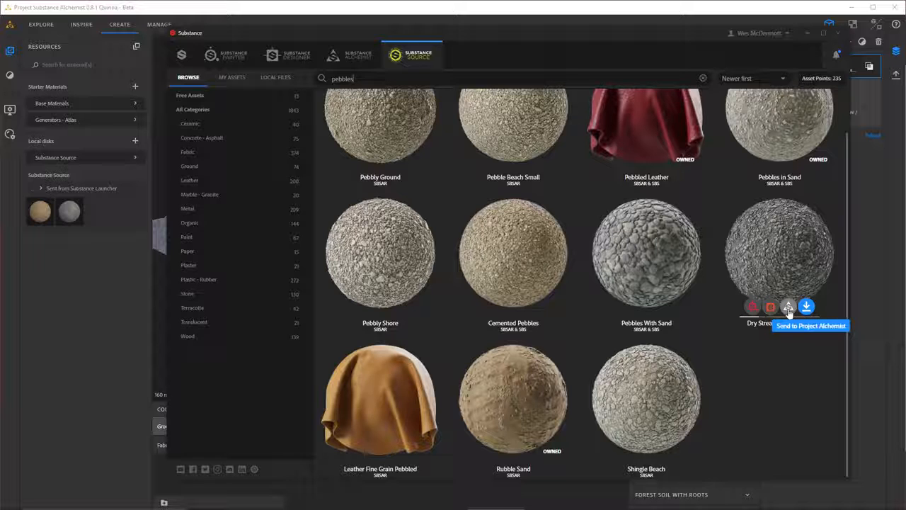
left_click(788, 309)
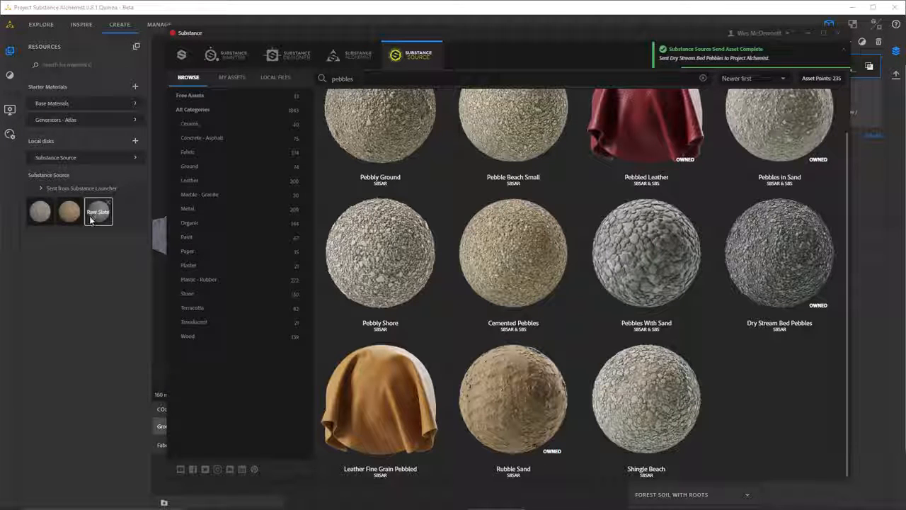
left_click(808, 34)
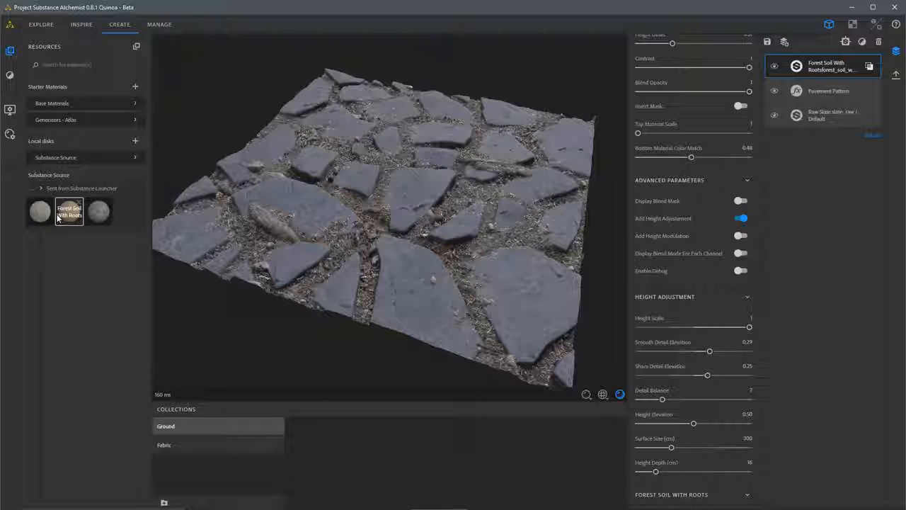
Step: Layer Dry Stream Bed Pebbles over the forest soil and set the blend's height offset to 0.41 and contrast to 1
left_click_drag(221, 258, 399, 182)
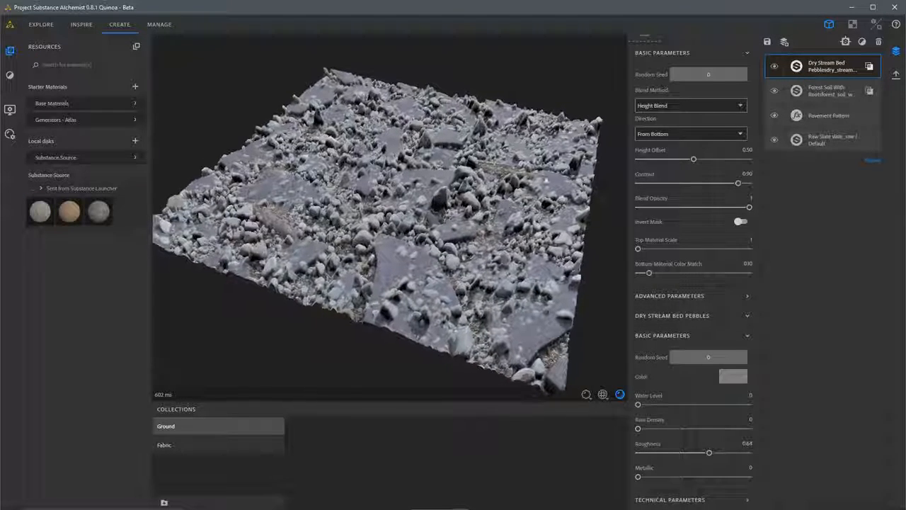
left_click_drag(693, 159, 684, 160)
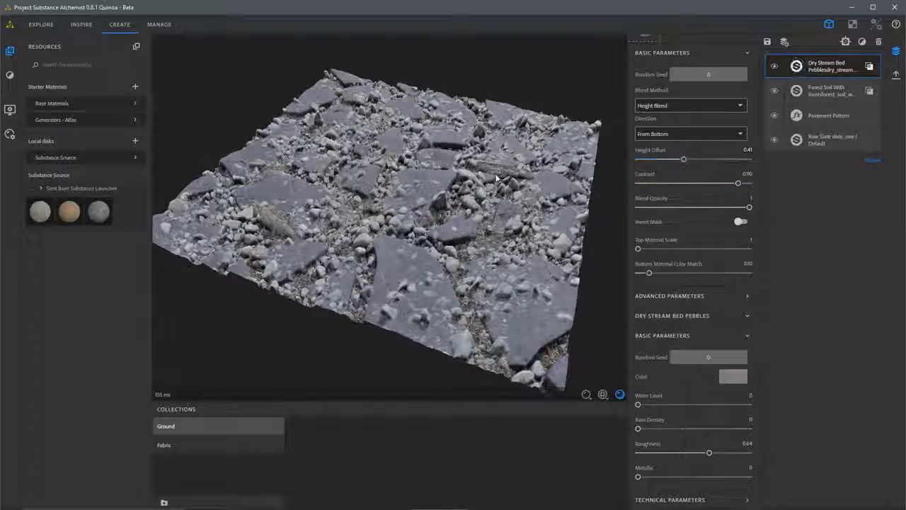
left_click_drag(742, 188, 752, 184)
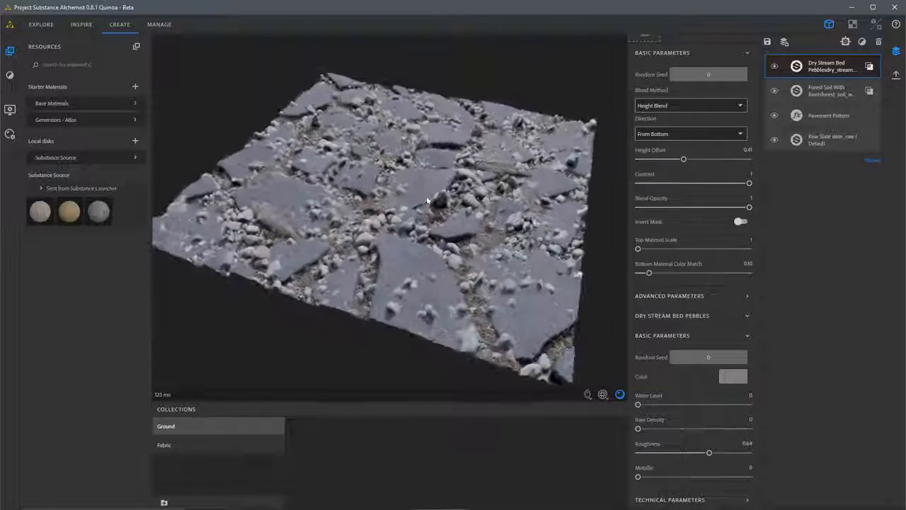
Step: Darken the pebbles' grey base color and set their contrast to 0.16 in the technical parameters
left_click(732, 380)
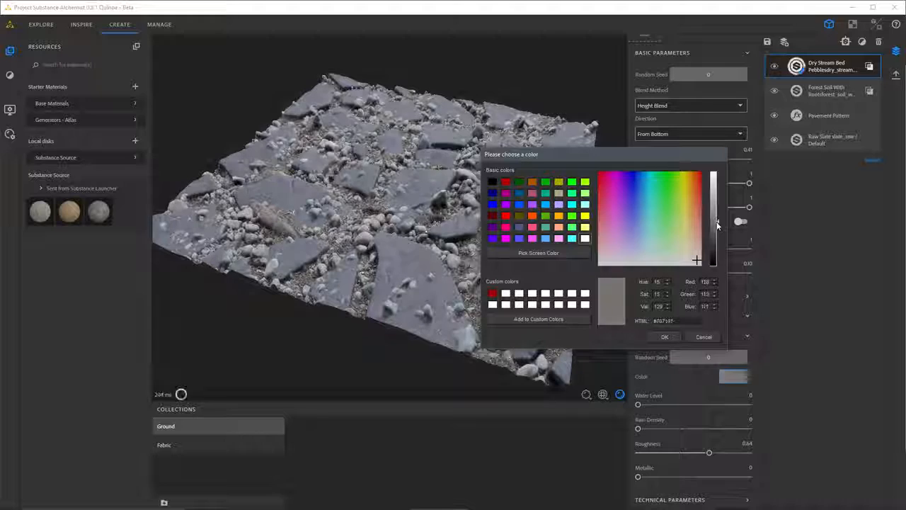
left_click(664, 337)
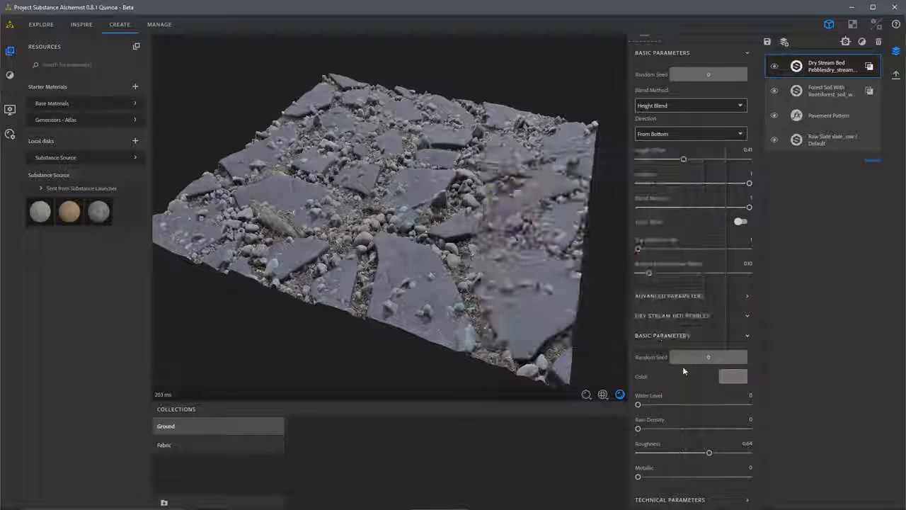
scroll(685, 401, "down", 5)
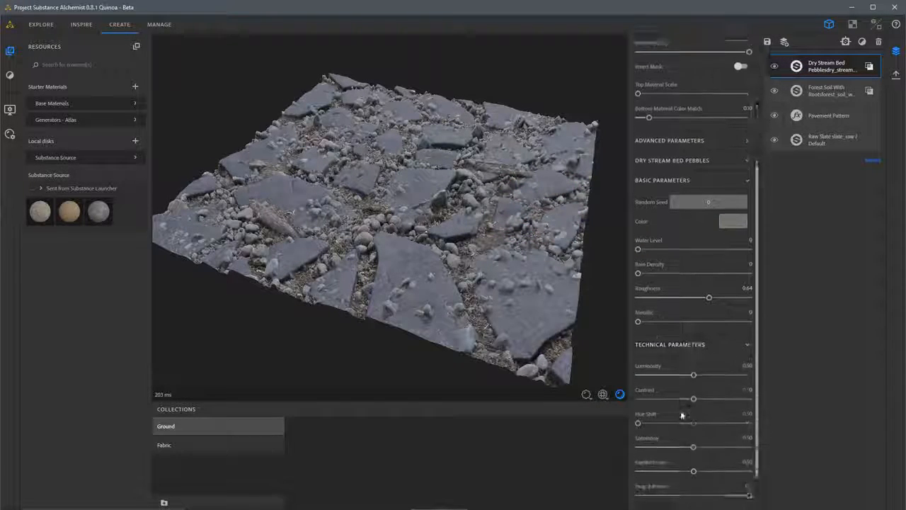
left_click_drag(698, 373, 702, 373)
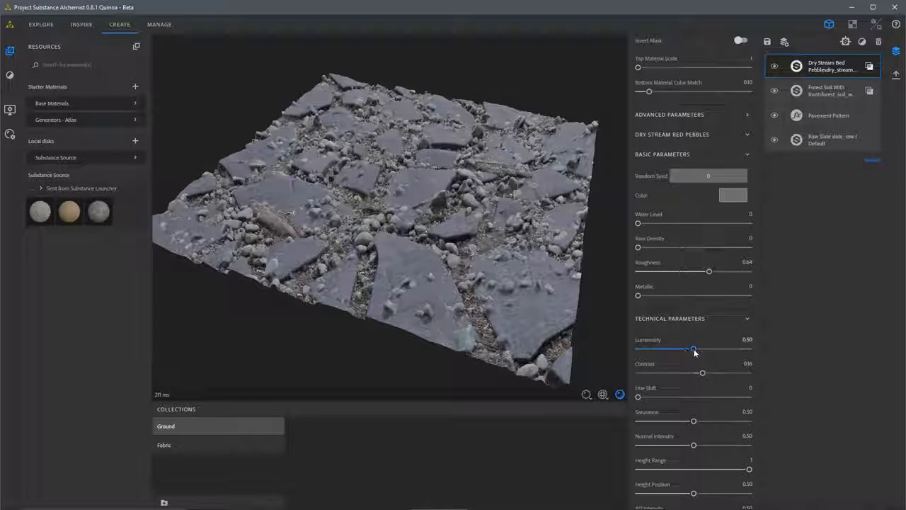
left_click(694, 350)
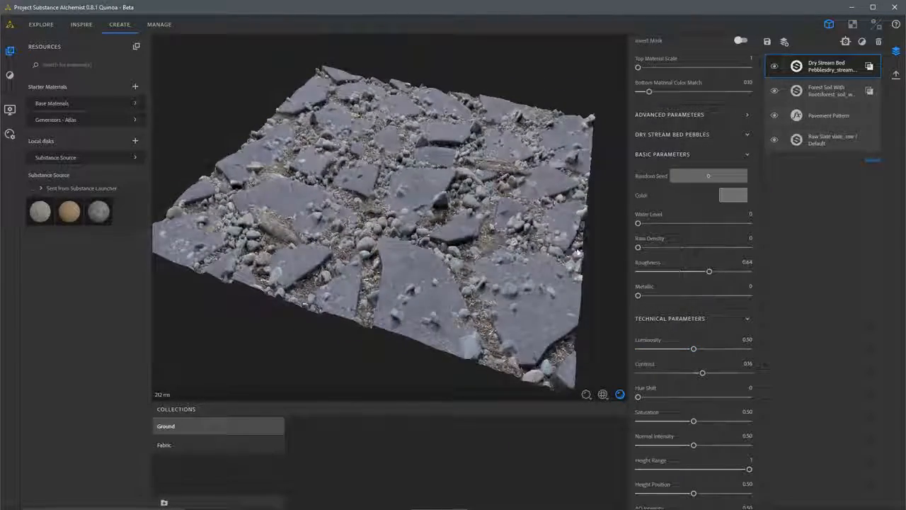
left_click_drag(484, 218, 460, 212)
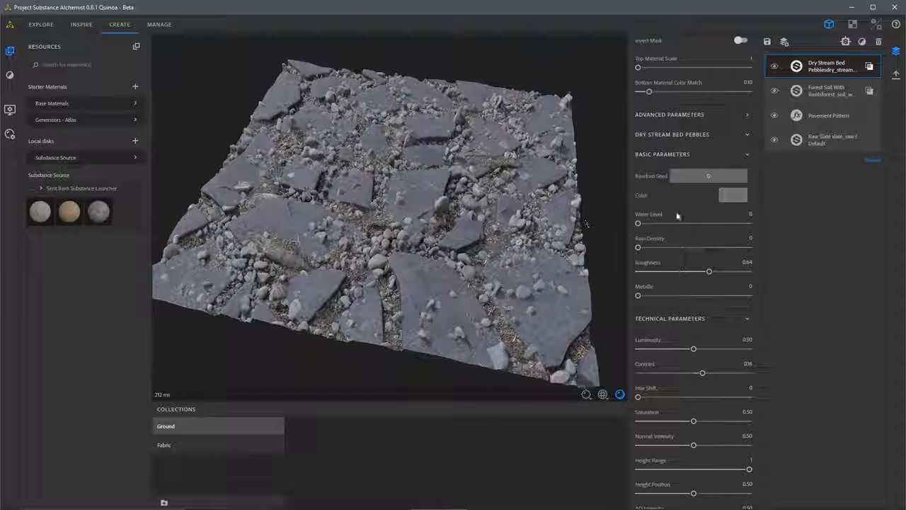
Step: Enable Add Height Adjustment for the pebbles and set height scale to 0.55, smooth detail elevation to 0.12 and sharp detail elevation to 0.20
scroll(676, 216, "up", 3)
left_click(648, 177)
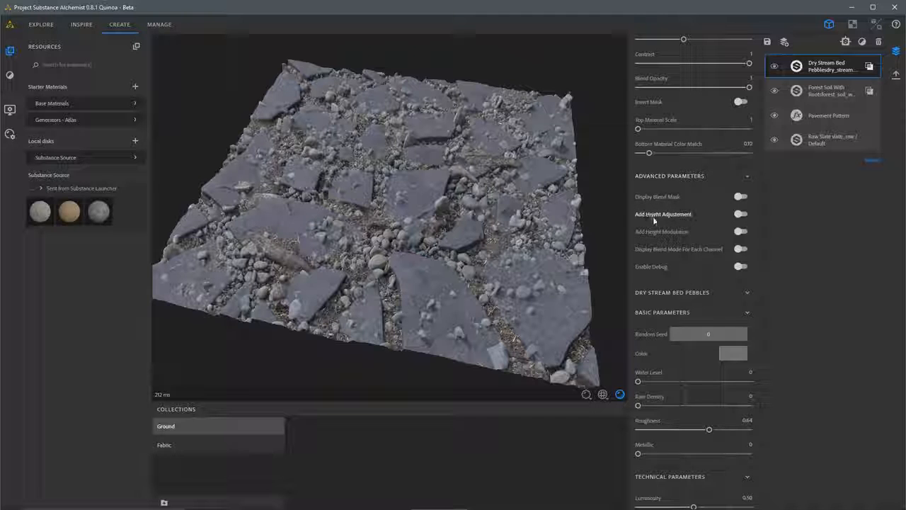
left_click(740, 215)
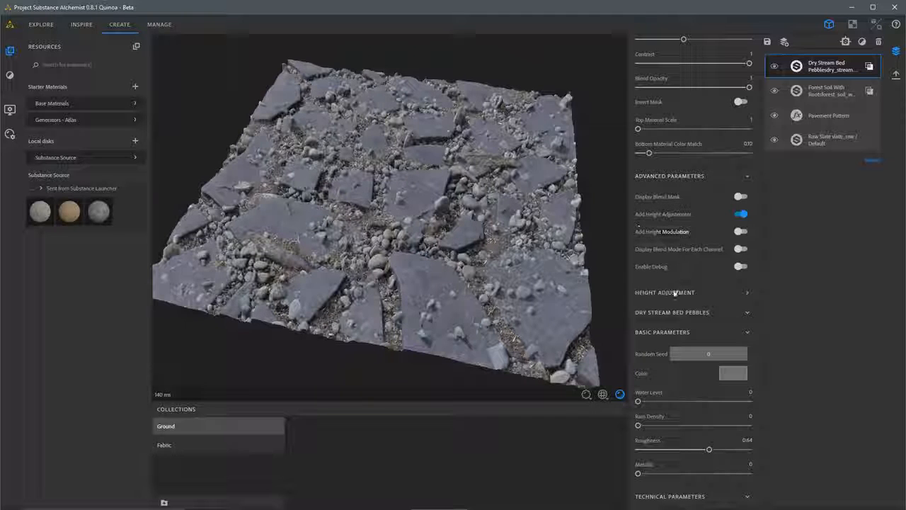
left_click_drag(484, 265, 528, 263)
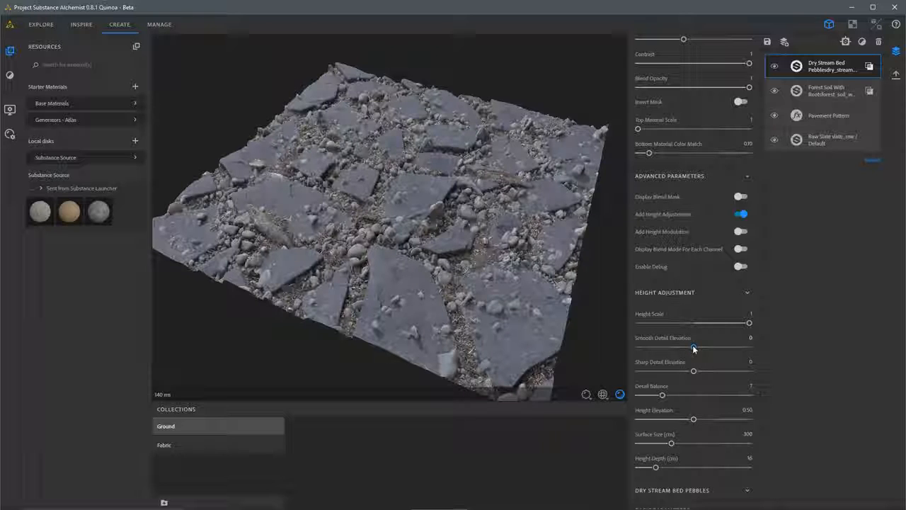
left_click_drag(693, 346, 673, 370)
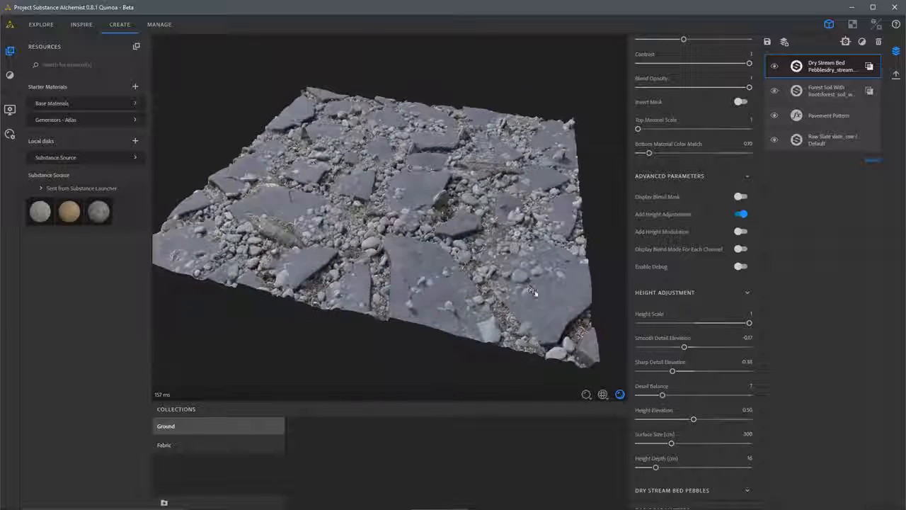
left_click_drag(749, 323, 724, 323)
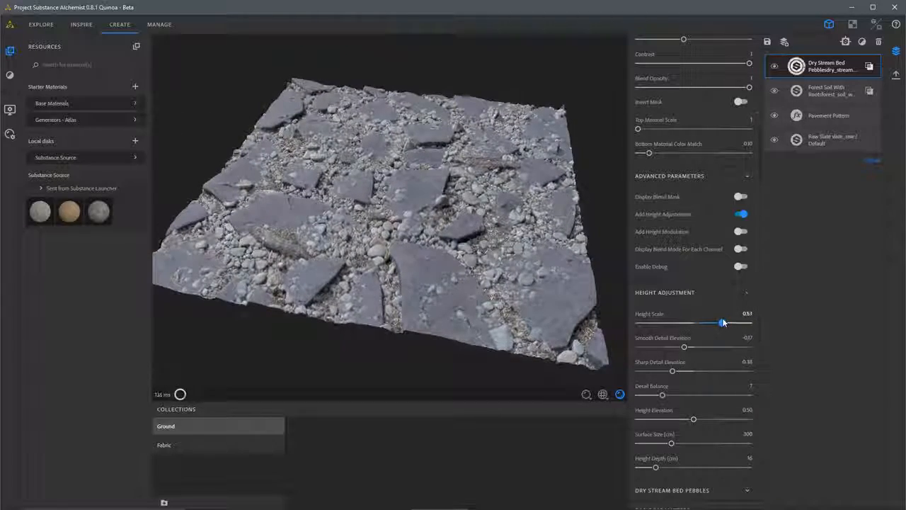
left_click_drag(499, 267, 521, 255)
left_click_drag(687, 348, 704, 372)
left_click_drag(411, 255, 474, 252)
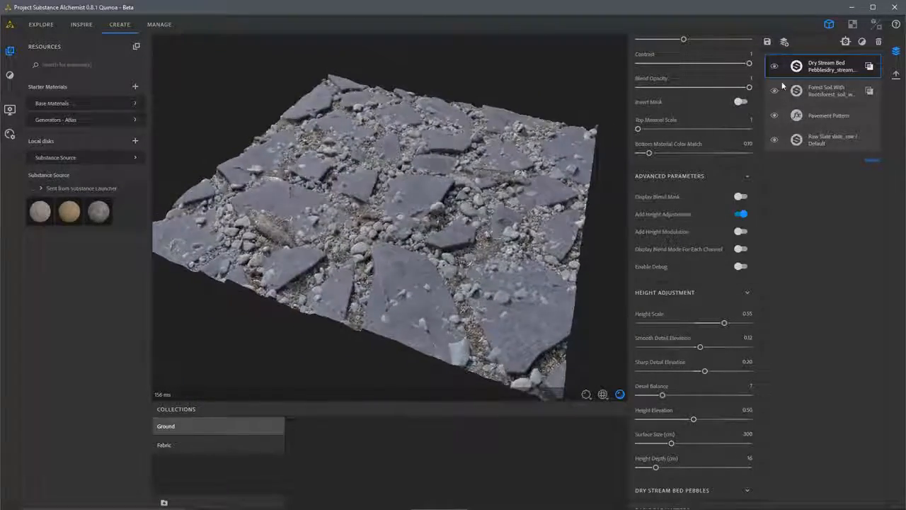
Step: Add a Water filter above the pebbles with water level 0.32, water darkness 0.70 and edges wetness 0.95
left_click(845, 41)
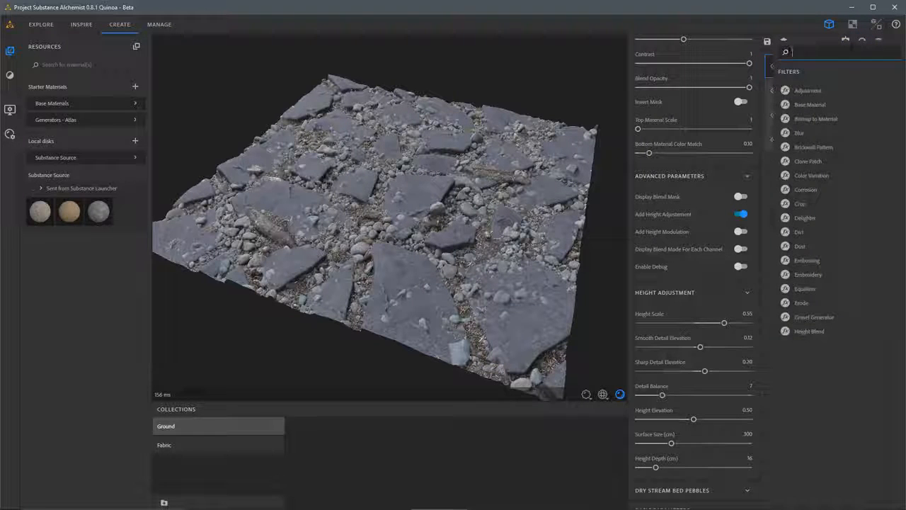
type("wei")
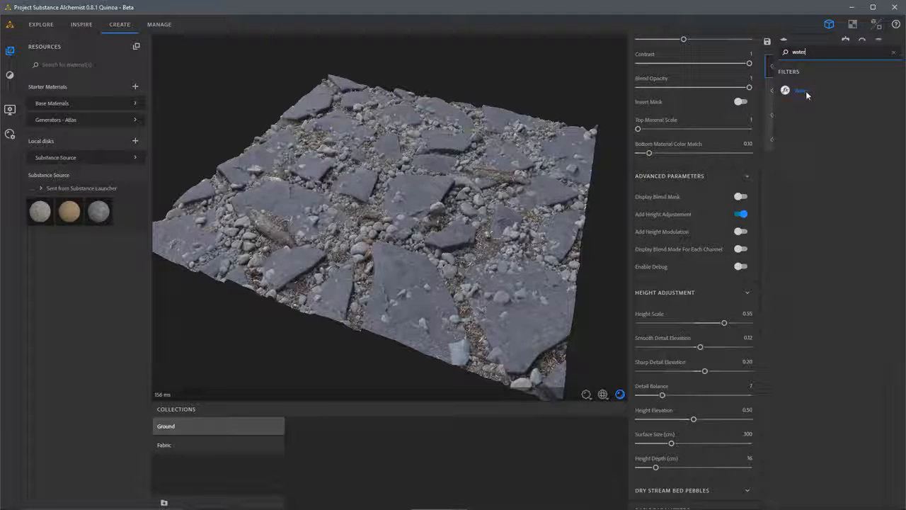
left_click(801, 92)
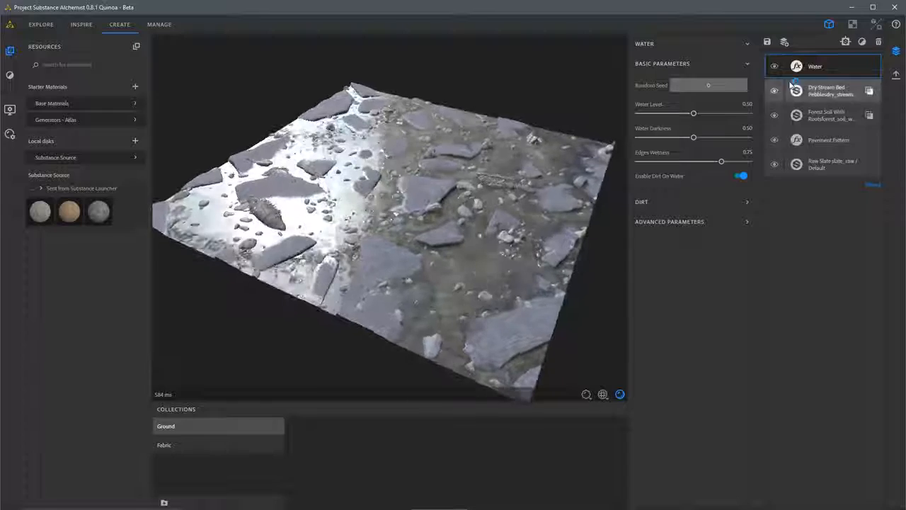
left_click_drag(693, 113, 674, 116)
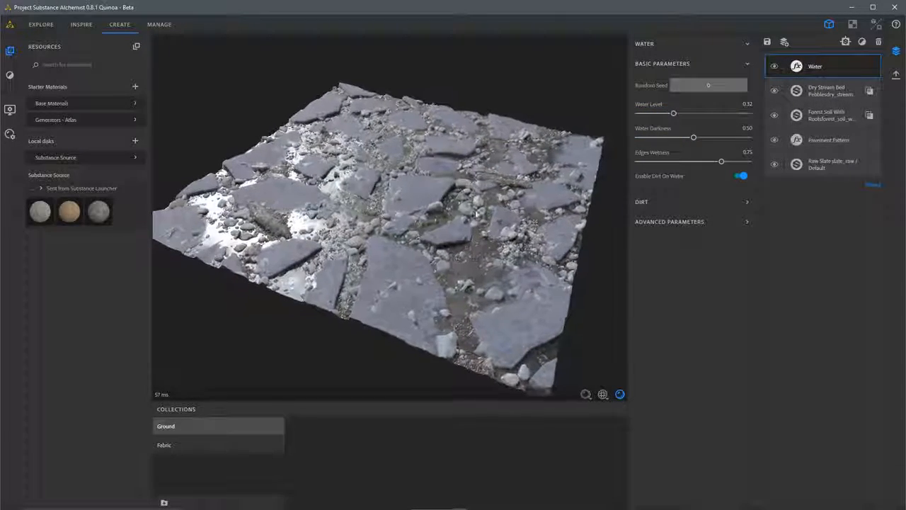
left_click_drag(694, 137, 743, 162)
left_click_drag(599, 188, 429, 237)
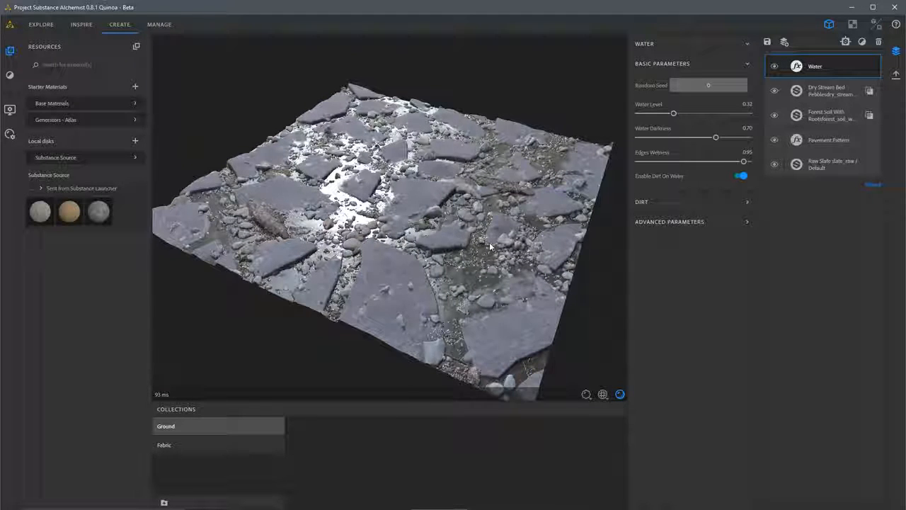
left_click_drag(489, 245, 410, 246)
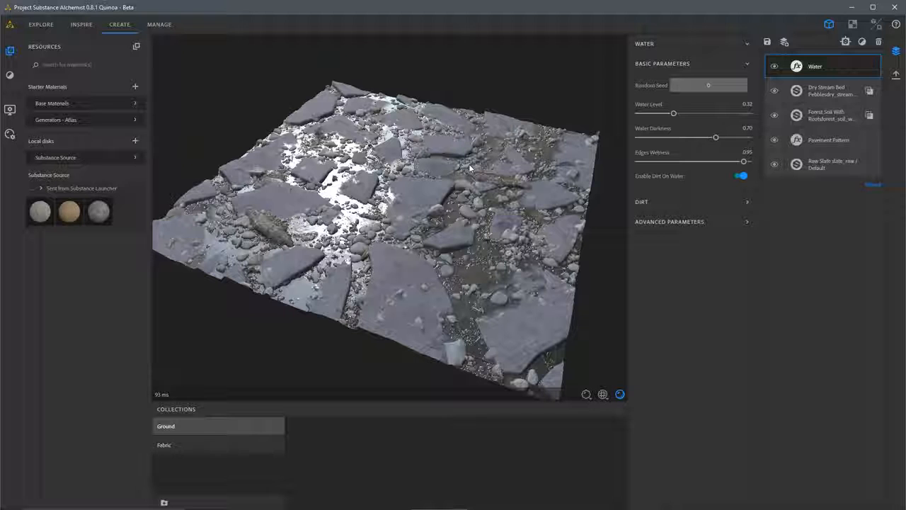
left_click_drag(470, 167, 488, 169)
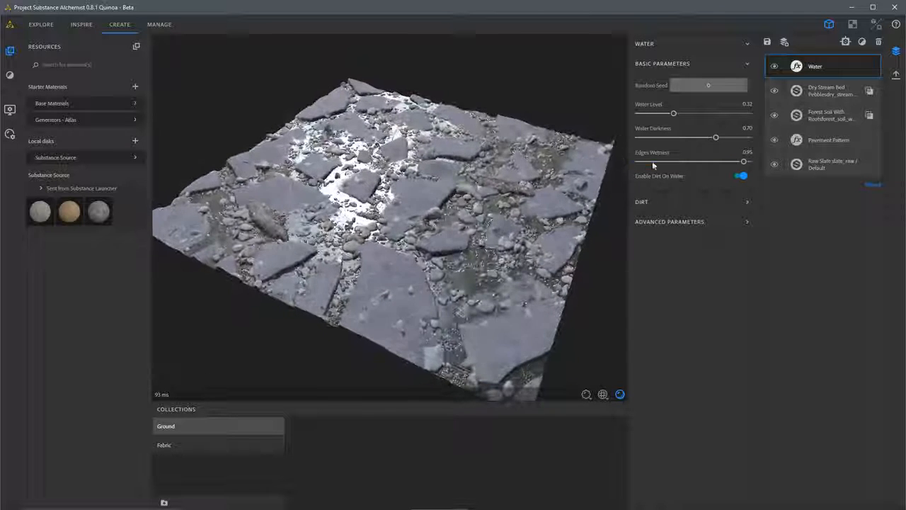
Step: Change the Pavement Pattern layer's pattern type to European fan
left_click(818, 143)
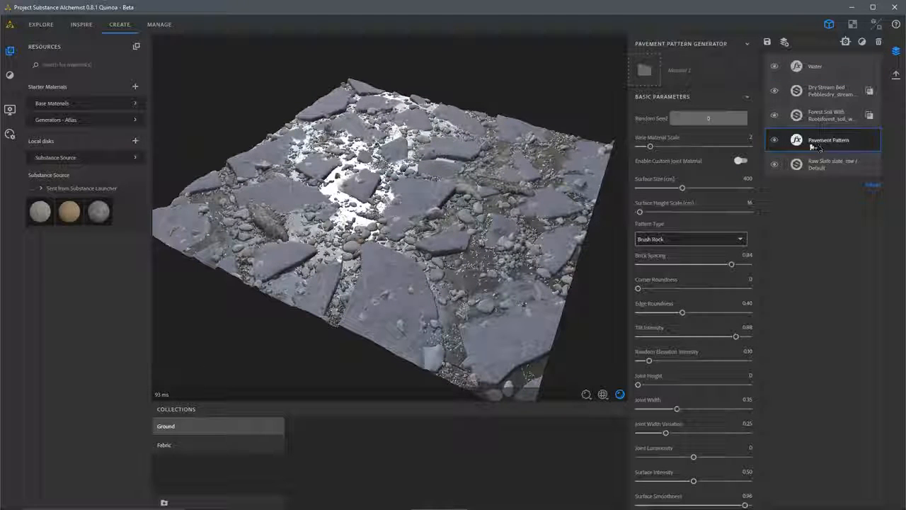
left_click(673, 241)
scroll(666, 279, "up", 1)
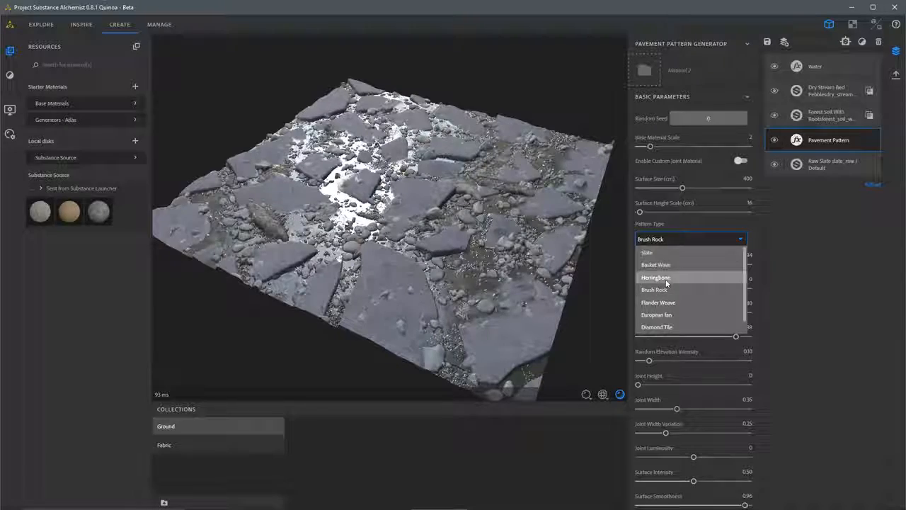
left_click(654, 316)
left_click_drag(498, 255, 507, 318)
Step: Set the European fan pattern's X subdivision to 3 and Y subdivision to 2
scroll(686, 320, "down", 3)
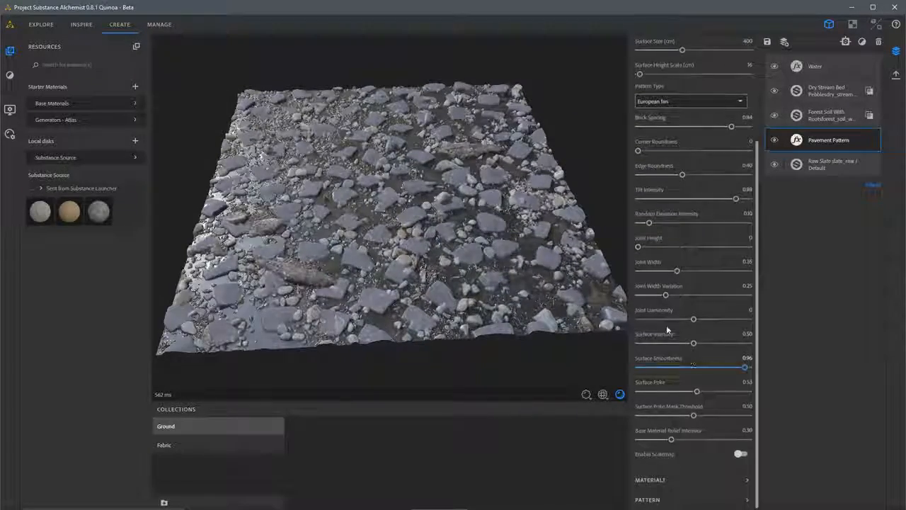
scroll(694, 395, "down", 2)
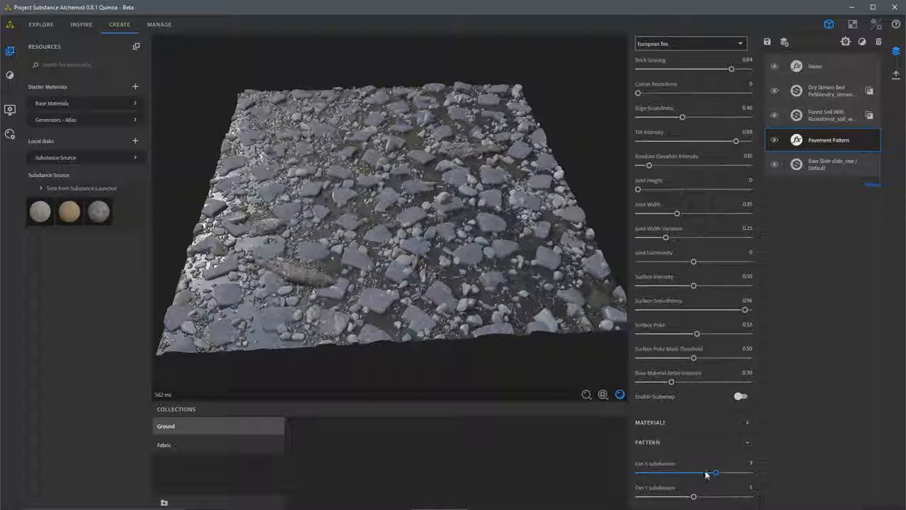
left_click_drag(692, 473, 665, 496)
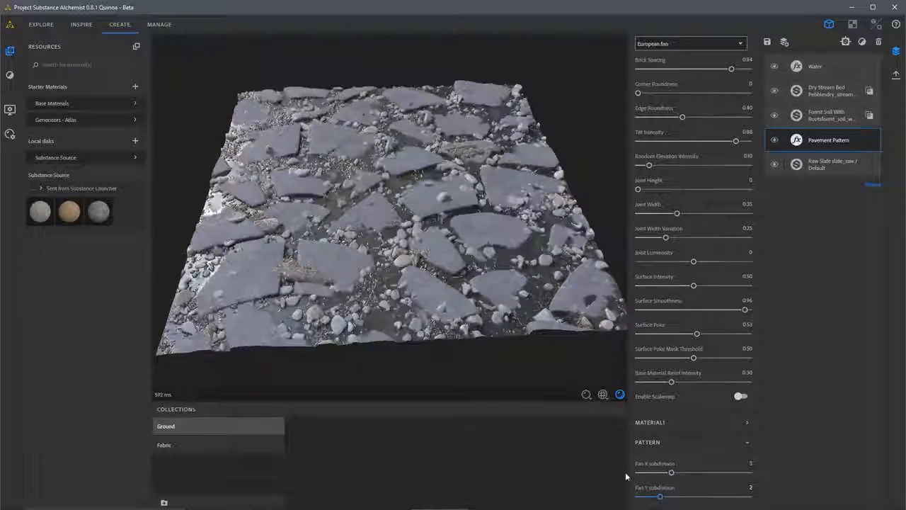
left_click_drag(479, 252, 425, 238)
scroll(653, 262, "up", 2)
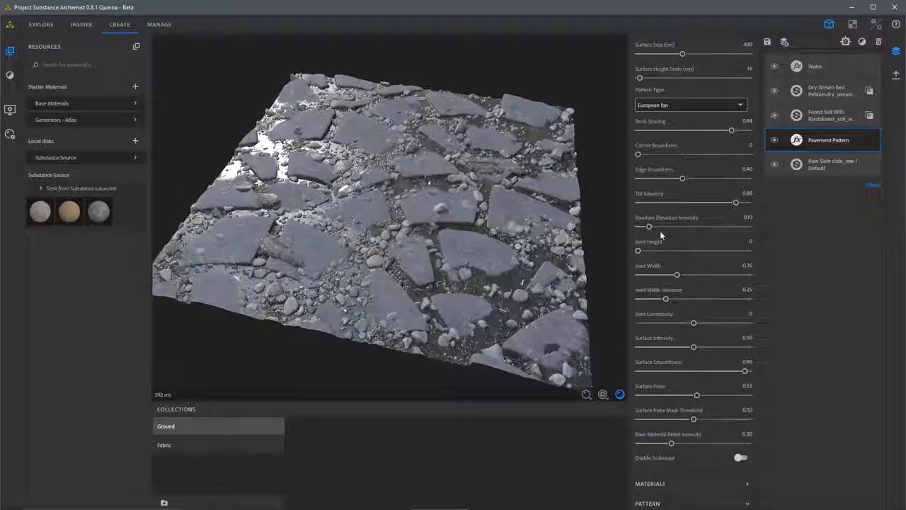
Step: Change the Pavement Pattern layer's pattern type to Herringbone and set the herringbone length to 2
left_click(672, 105)
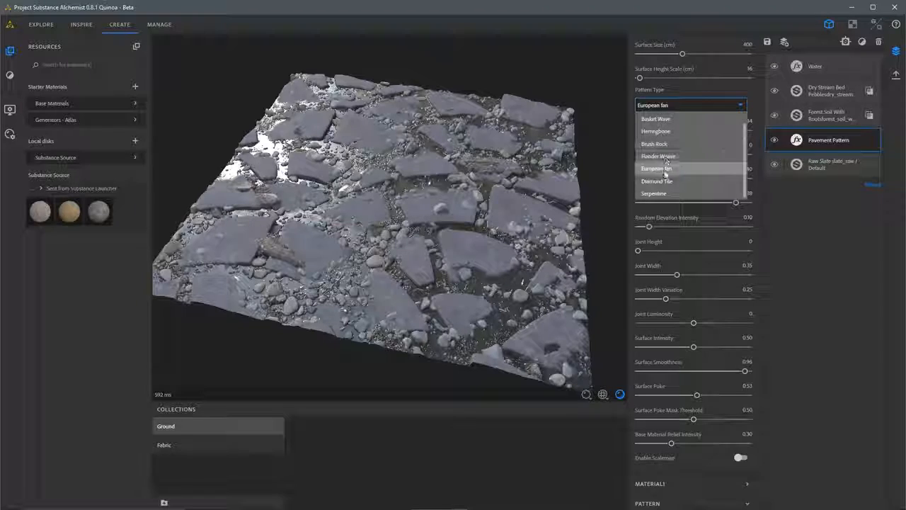
left_click(655, 132)
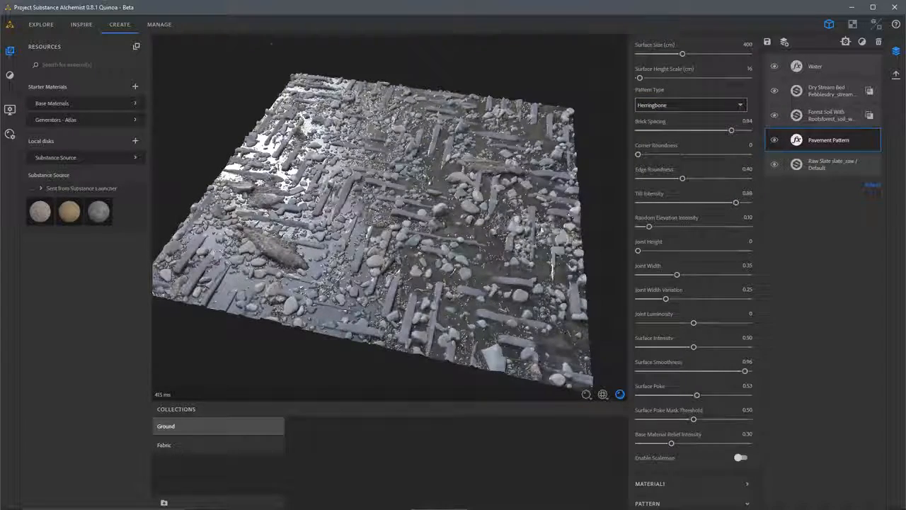
scroll(704, 395, "down", 3)
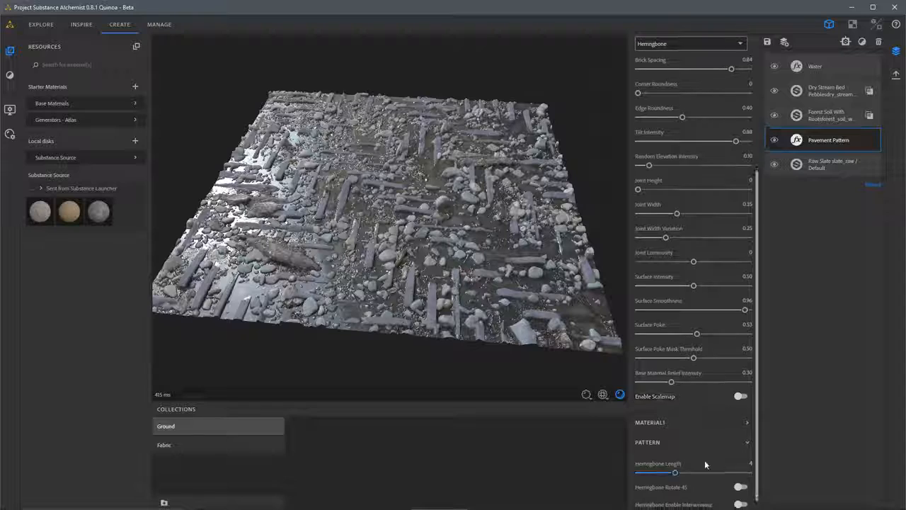
scroll(704, 464, "down", 1)
left_click_drag(676, 462, 653, 461)
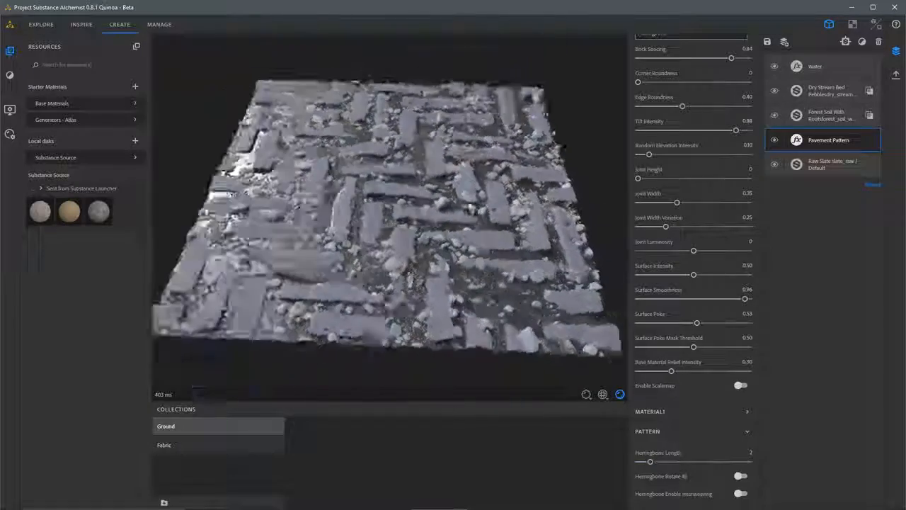
Step: Set the Water layer's water level to 0.22 and save the material to the Ground folder as ground_herringbone
left_click(814, 67)
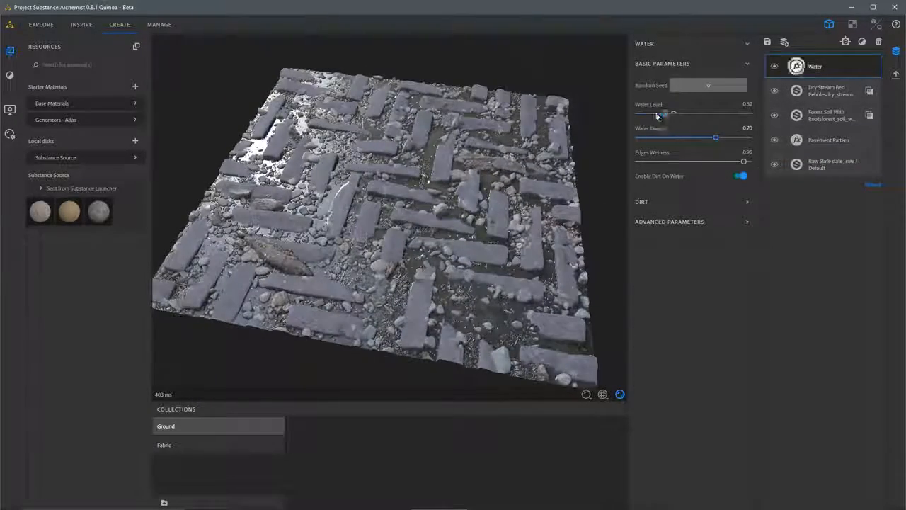
left_click_drag(657, 116, 662, 114)
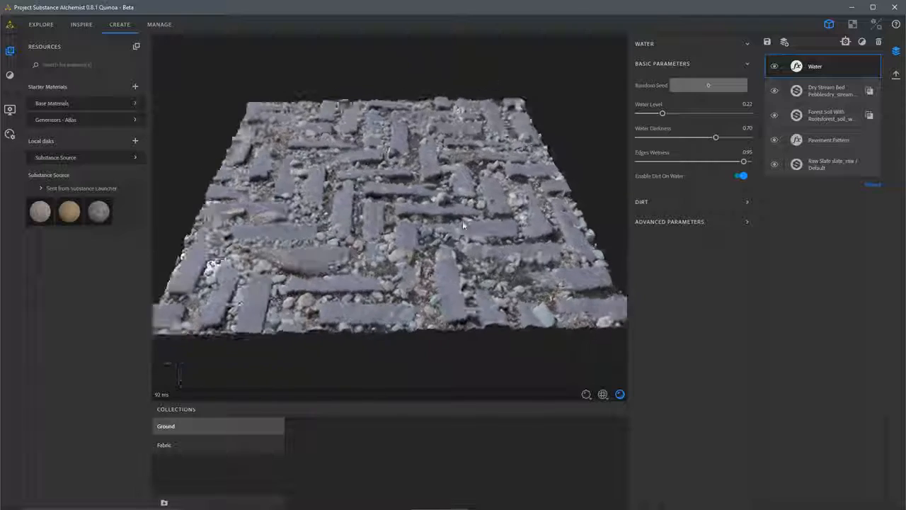
left_click(767, 42)
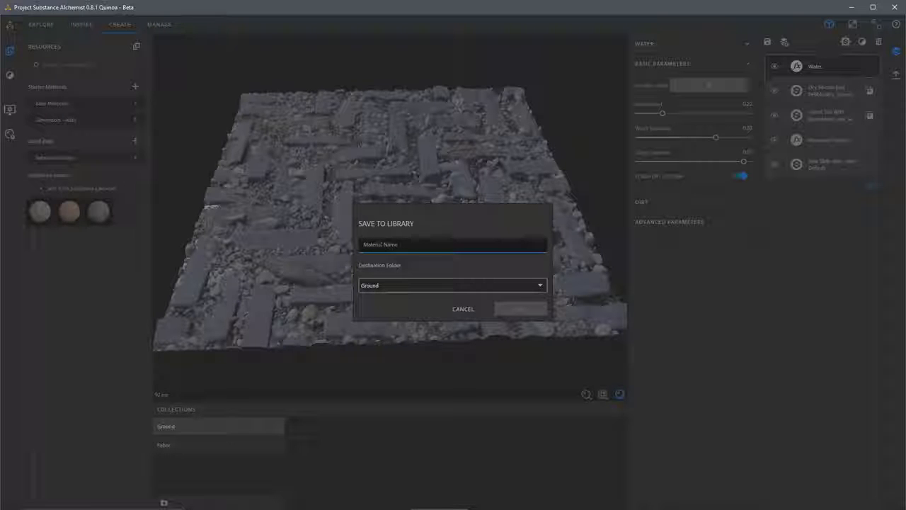
type("ground_herr")
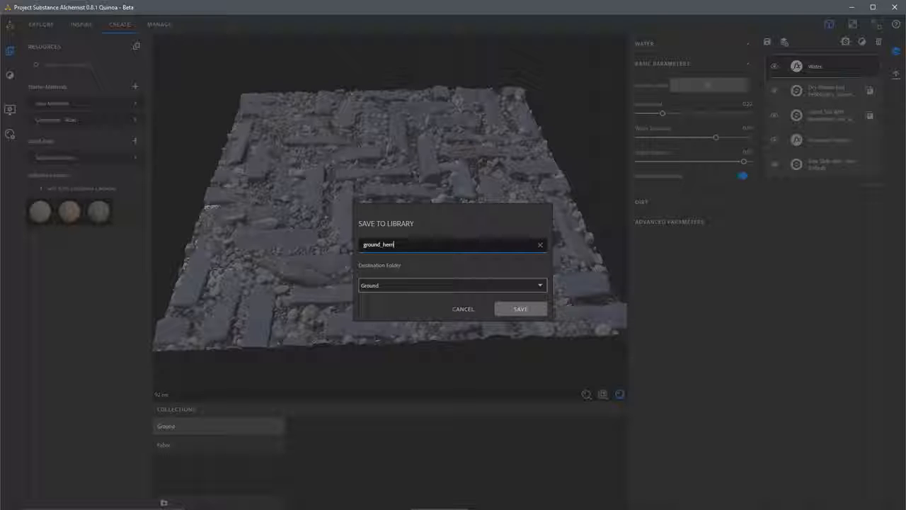
type("ingbone")
left_click(521, 310)
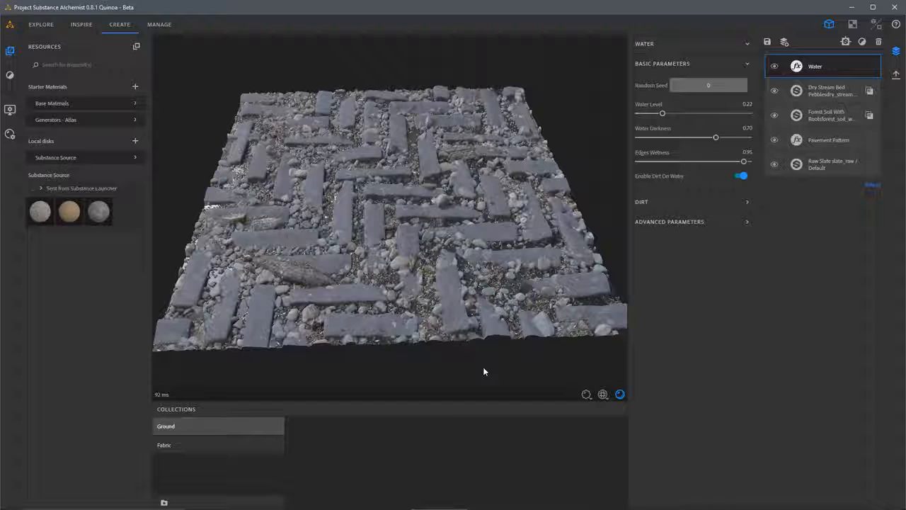
Step: Change the Pavement Pattern layer's pattern type to Brush Rock
left_click(821, 141)
left_click(665, 241)
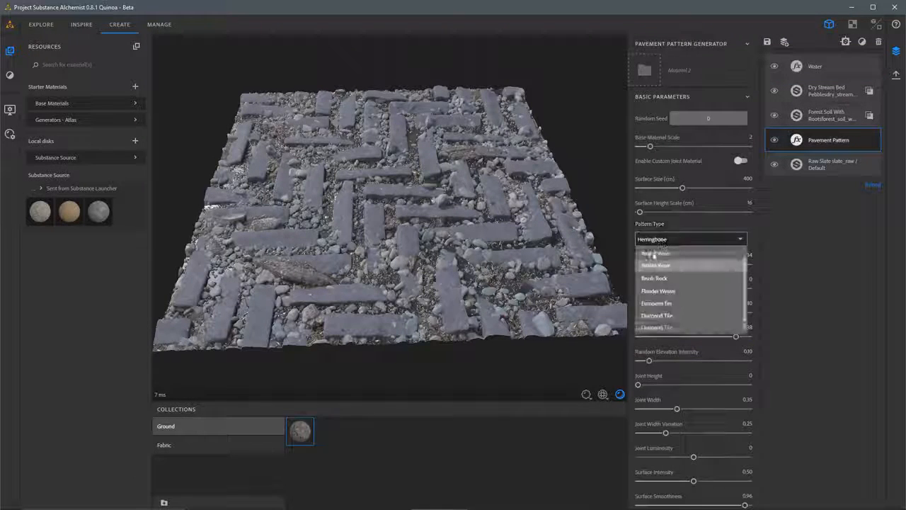
left_click(642, 292)
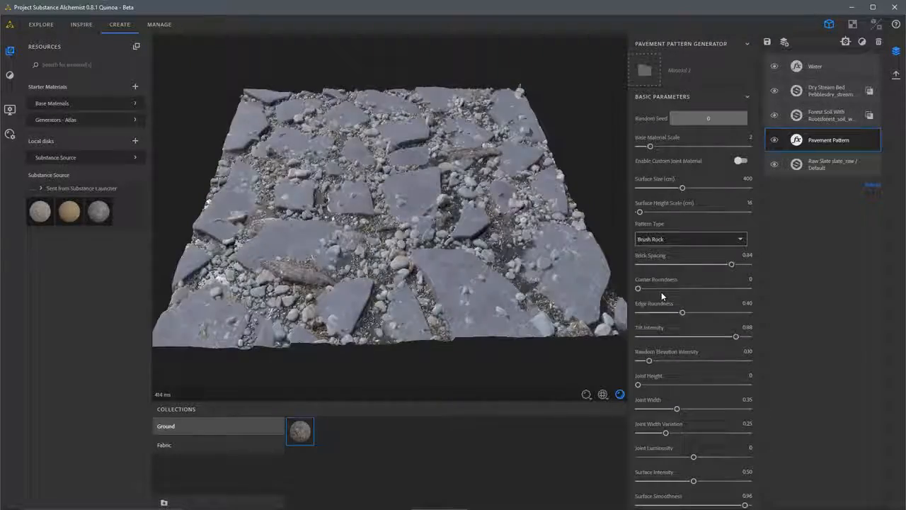
Step: Save the Brush Rock variation to the library's Ground folder as ground_brushrock
left_click_drag(447, 244, 435, 198)
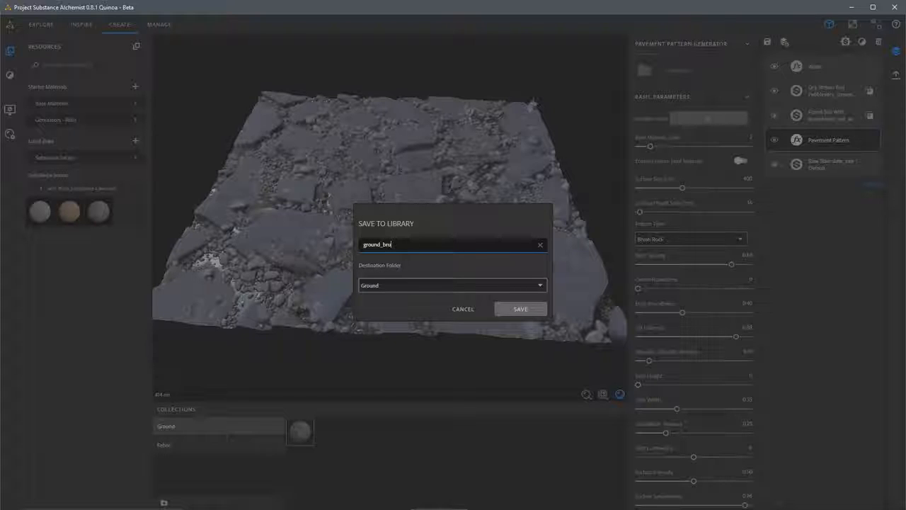
type("rock")
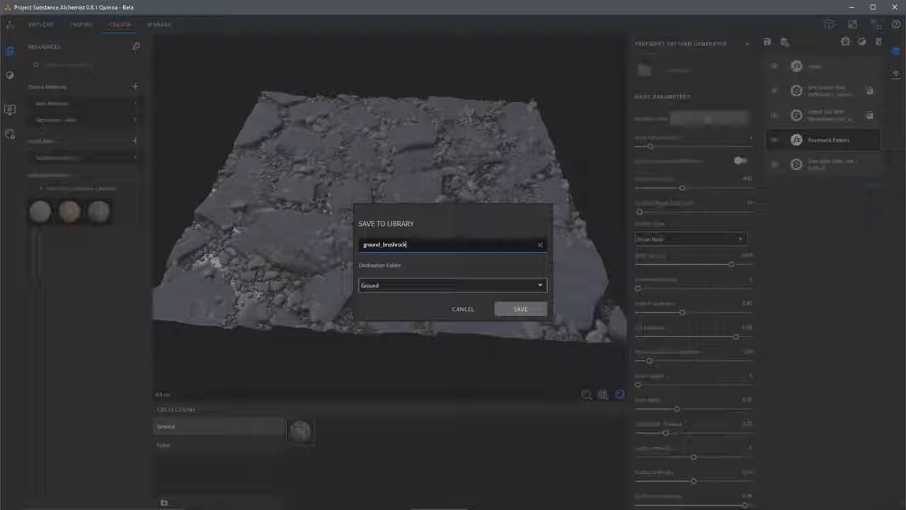
left_click(526, 308)
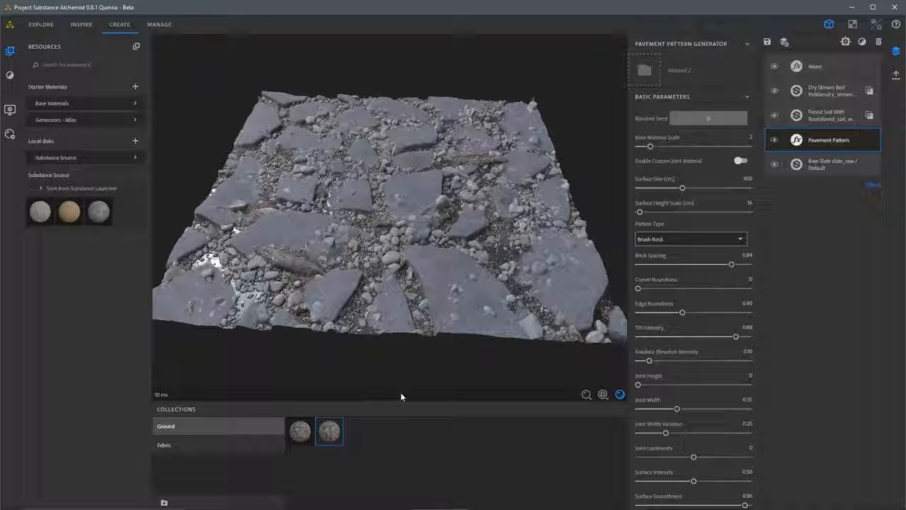
Step: Set up an export of the current ground_brushrock material with the resolution set to 2048 x 2048
mouse_move(468, 266)
left_mouse_down()
mouse_move(460, 282)
mouse_move(452, 264)
left_mouse_up()
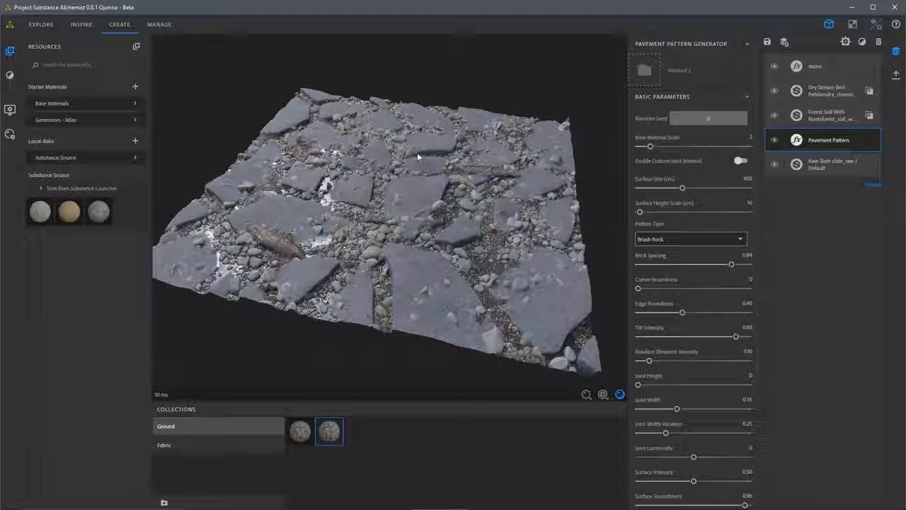
left_click(896, 75)
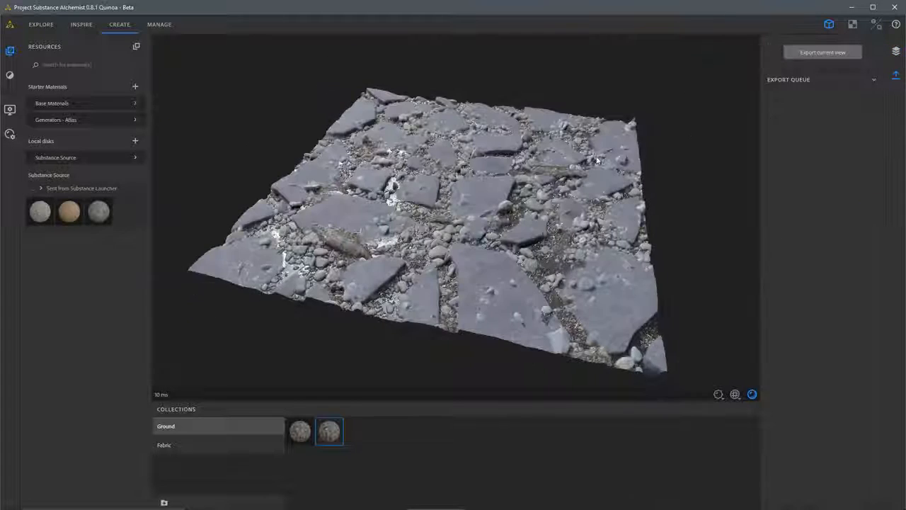
left_click(808, 52)
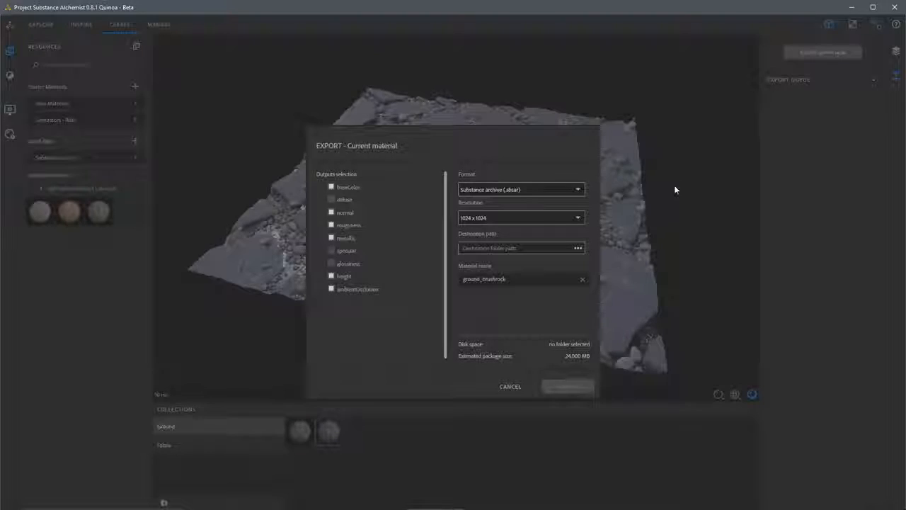
left_click(496, 221)
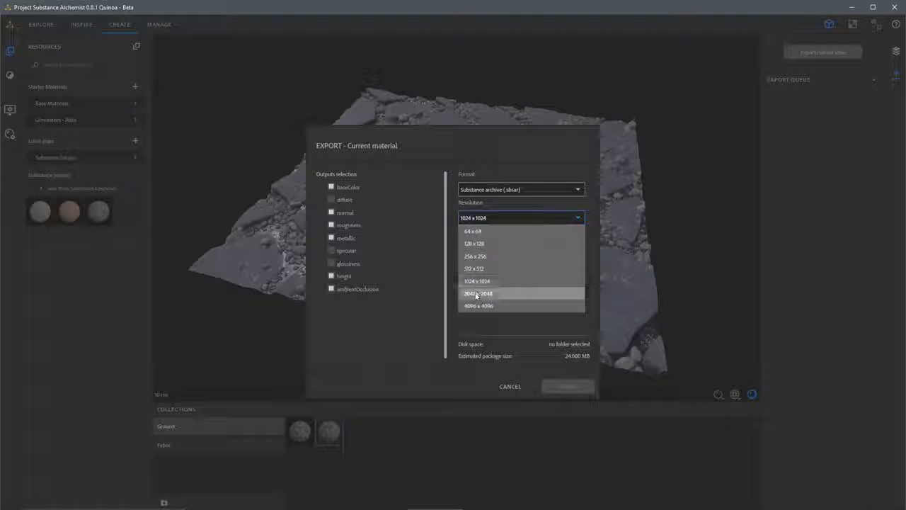
left_click(475, 291)
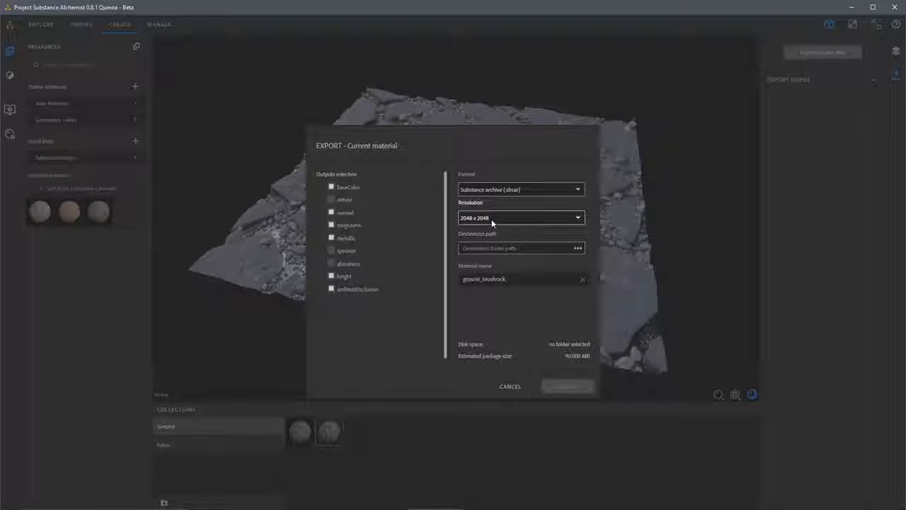